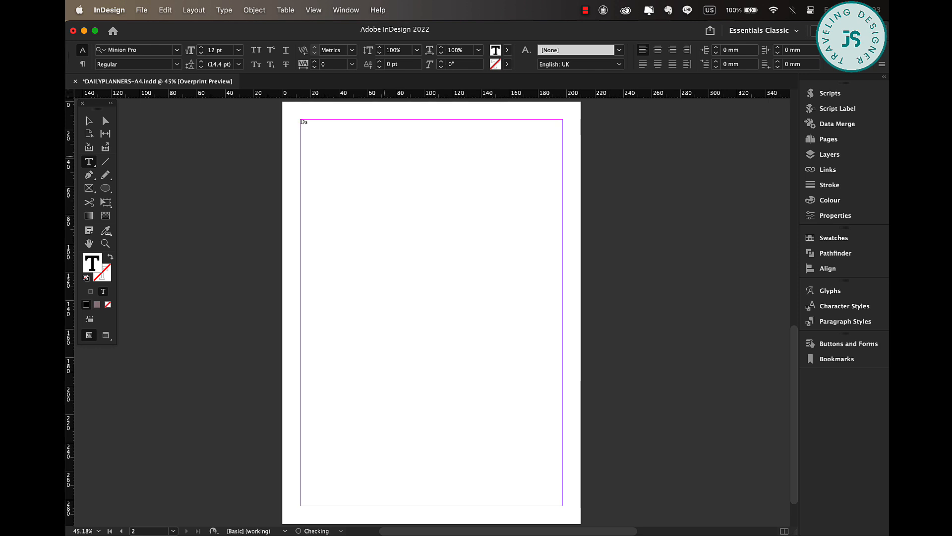
Set the font of the text "Daily" to The Fox Office Regular
scroll(385, 156, "up", 5)
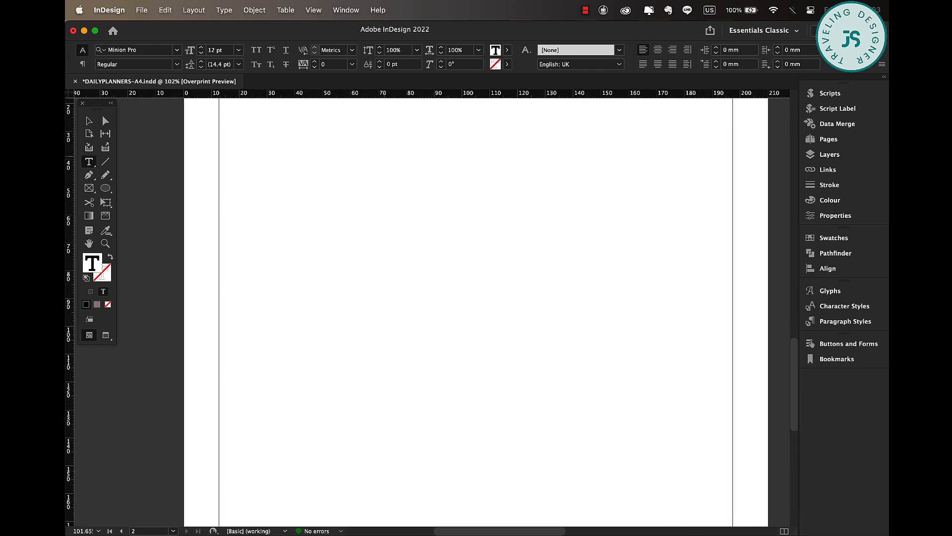
scroll(384, 156, "down", 2)
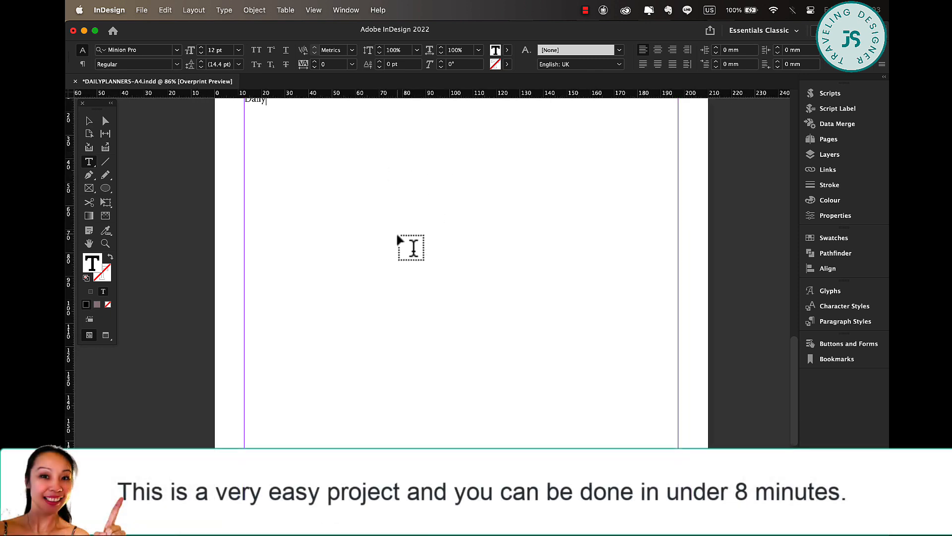
scroll(398, 237, "down", 1)
scroll(398, 237, "up", 3)
double_click(236, 264)
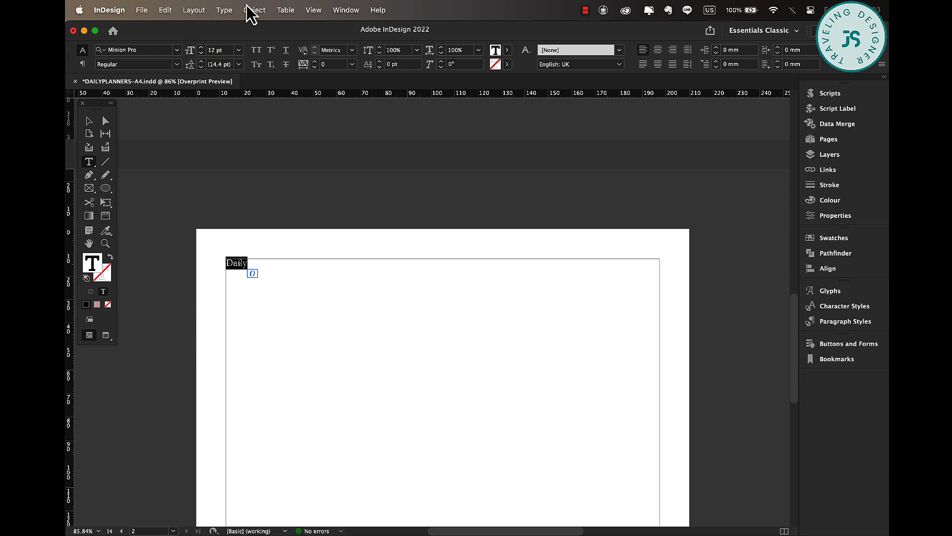
left_click(146, 52)
type("the")
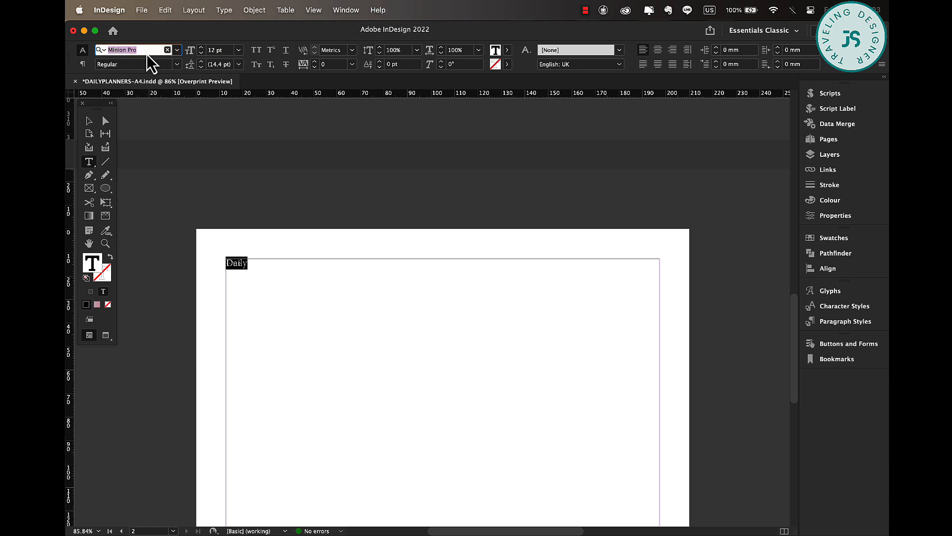
type(" fo")
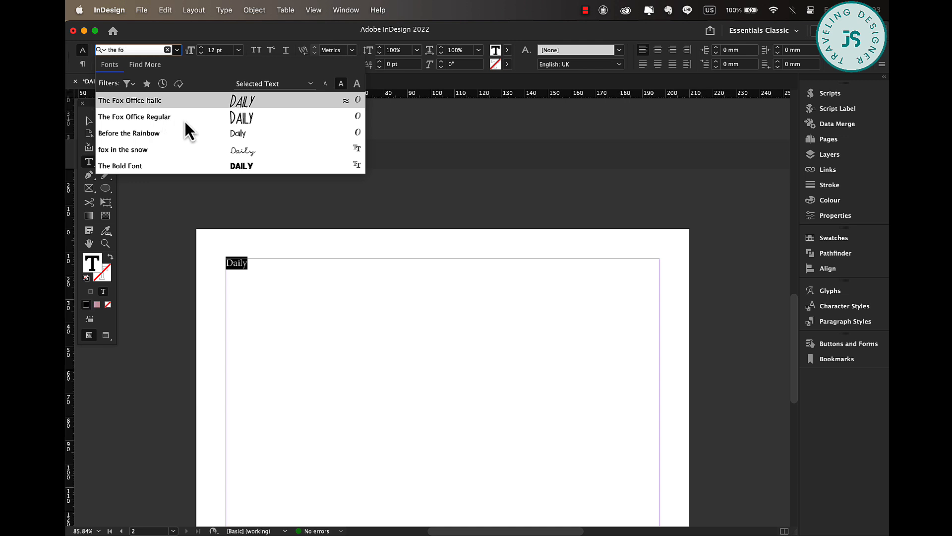
left_click(152, 118)
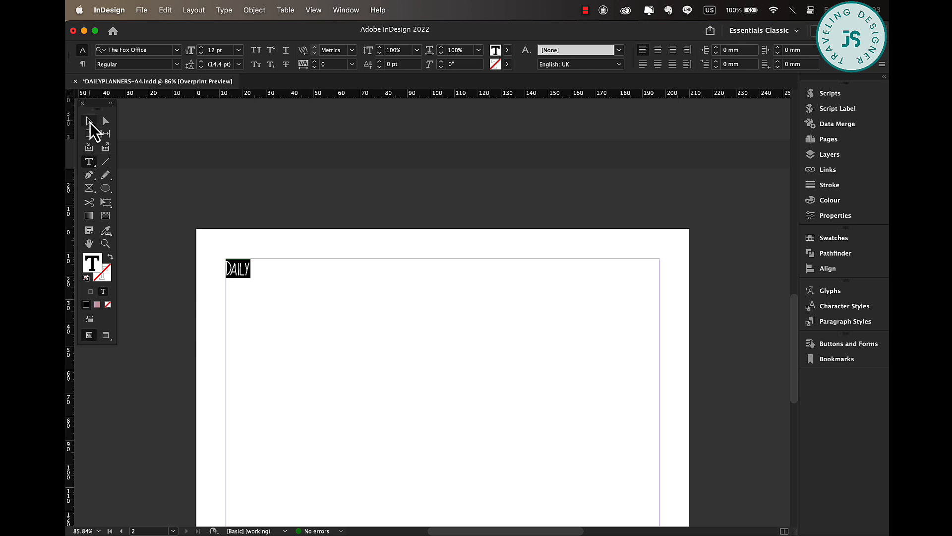
Increase the size of the "Daily" text to 24 pt and fit its frame to the text
left_click(202, 47)
left_click(203, 48)
left_click(203, 48)
left_click(202, 48)
left_click(202, 48)
left_click(202, 47)
left_click(202, 47)
left_click(203, 47)
left_click(203, 48)
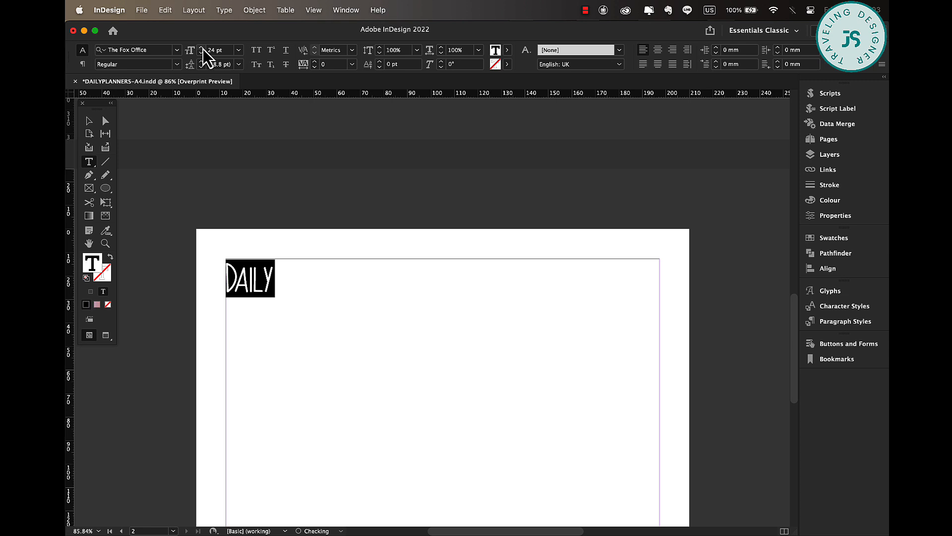
left_click(90, 124)
double_click(364, 319)
Add a text frame beside "Daily" near the top margin, containing the word "Routine"
left_click(88, 161)
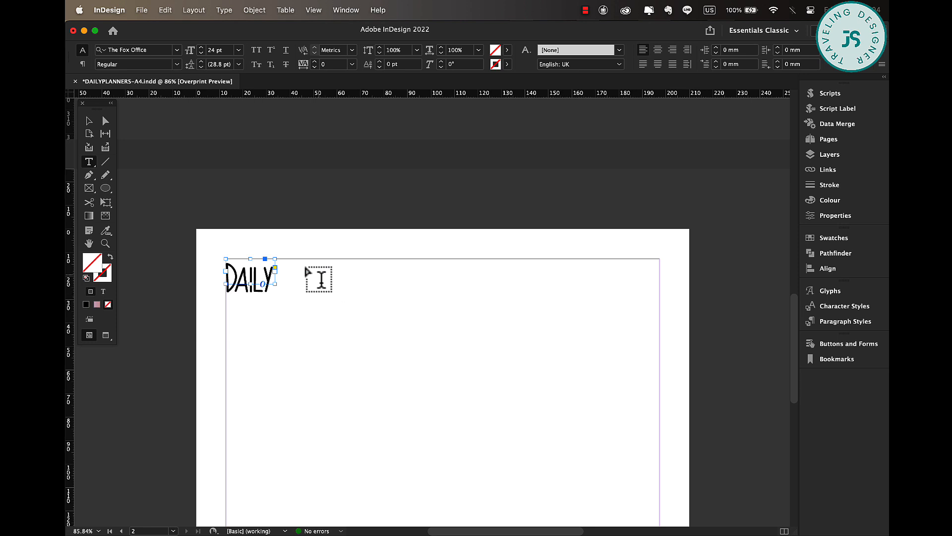
left_click_drag(282, 262, 369, 282)
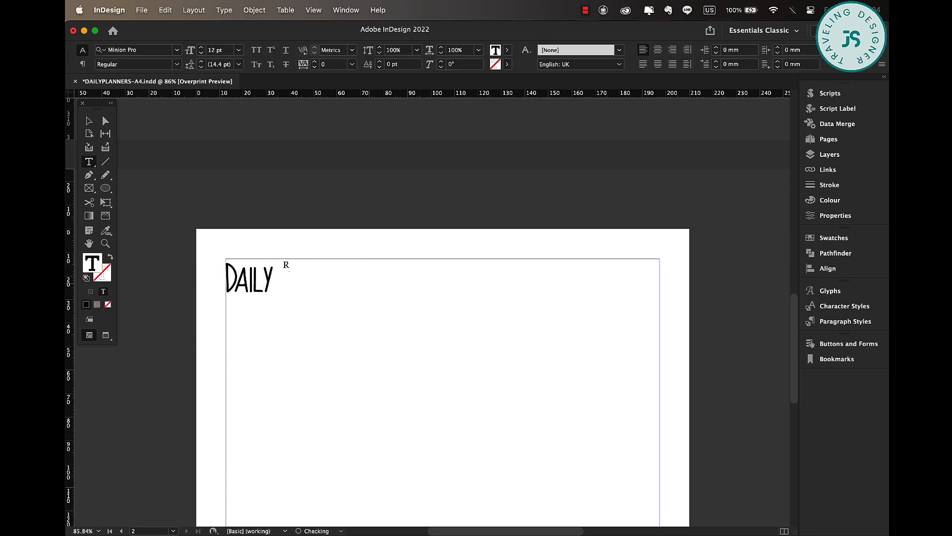
type("Routine")
key("super+a")
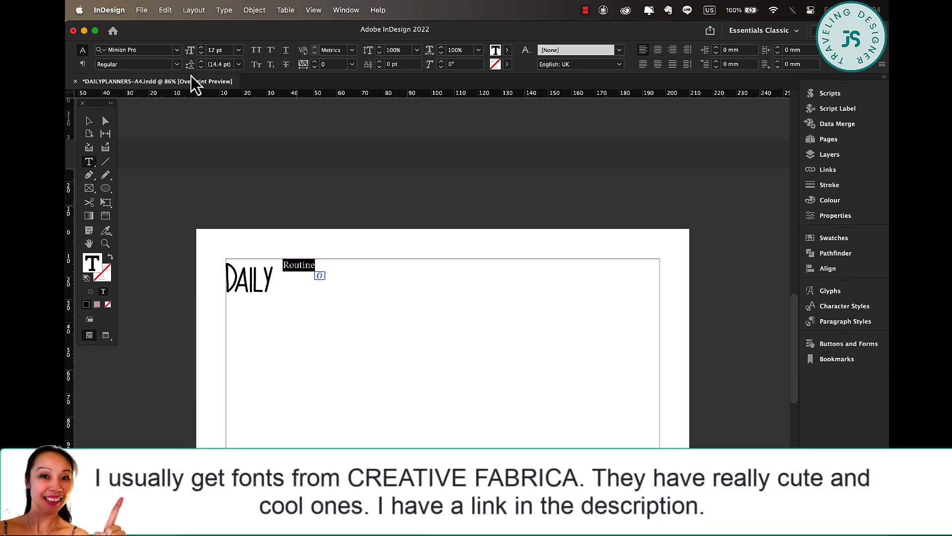
left_click(157, 50)
double_click(156, 50)
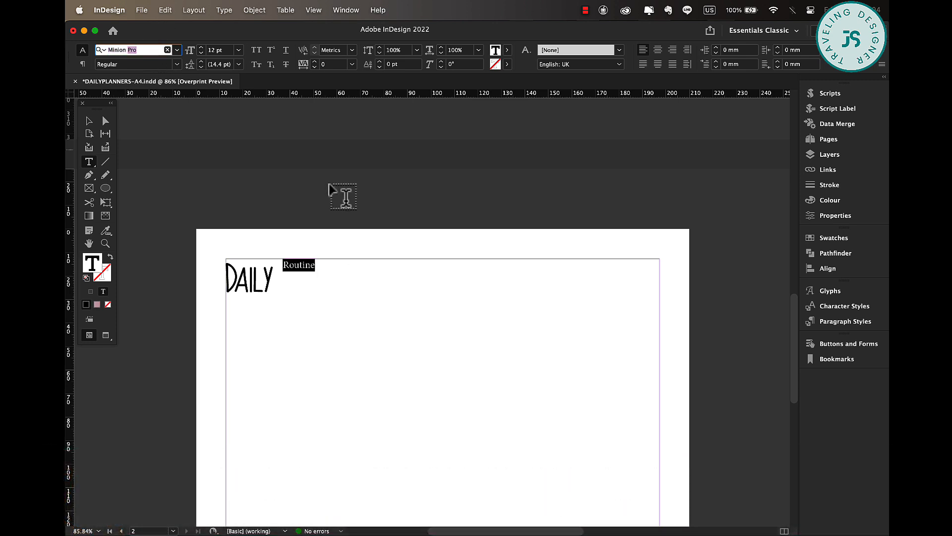
key("Escape")
Set the font of the word "Routine" to Bulgaria Emilton Regular
scroll(316, 176, "down", 4)
triple_click(316, 171)
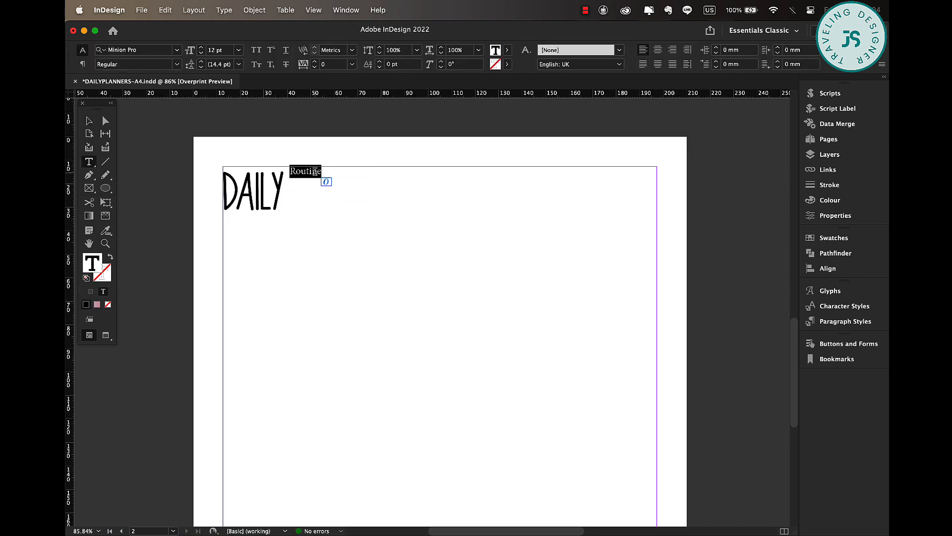
left_click(132, 51)
type("bul")
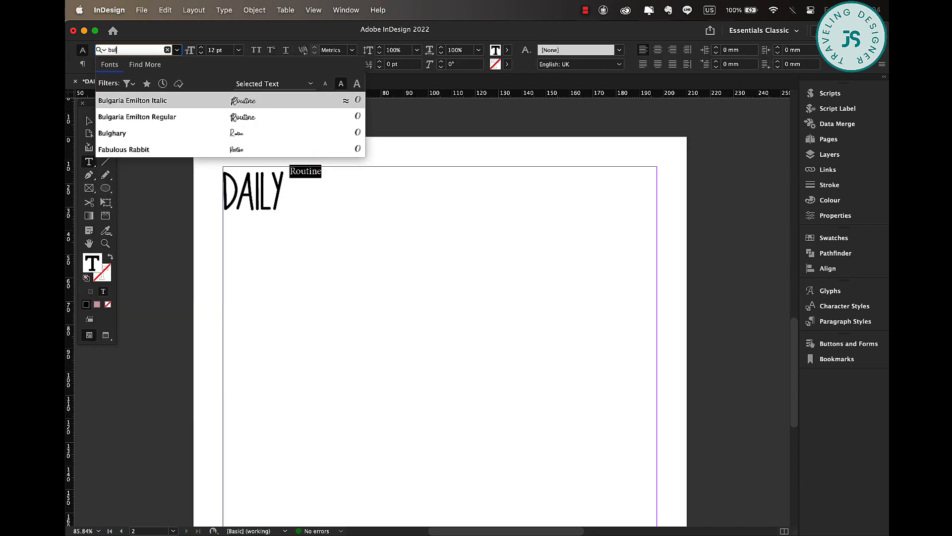
left_click(139, 117)
Fit the "Routine" frame to its text, then scale frame and text up to about 29 mm wide and 10 mm high
left_click(89, 121)
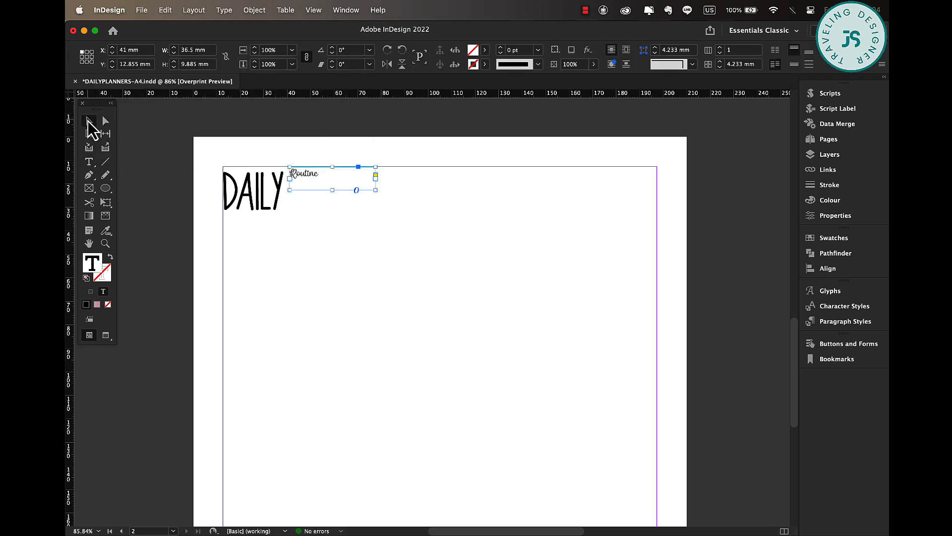
double_click(376, 190)
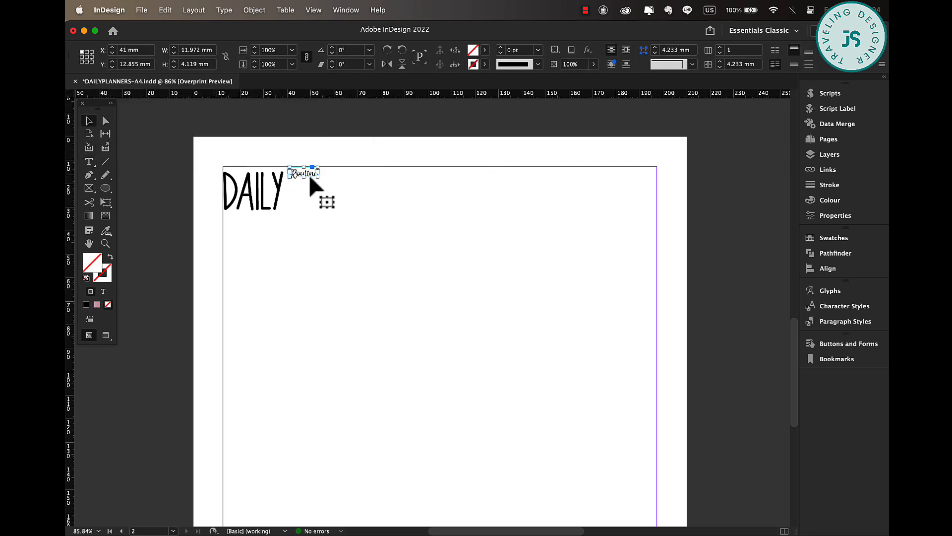
left_click_drag(317, 177, 345, 185)
key("super+z")
left_click_drag(318, 177, 357, 190)
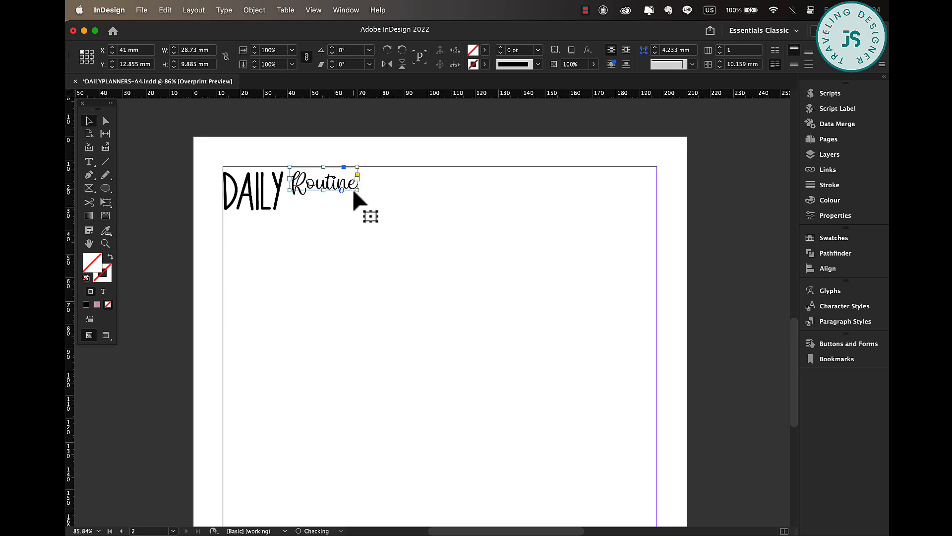
left_click(386, 203)
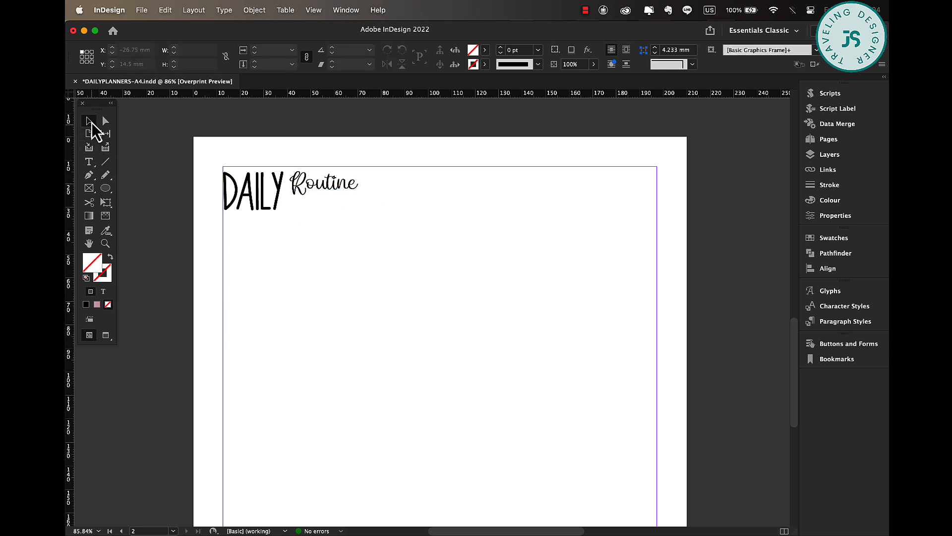
Create a text frame about 53 mm wide beneath "Routine" with the text "HABIT TRACKER"
left_click(89, 162)
left_click_drag(298, 198, 415, 211)
type("H")
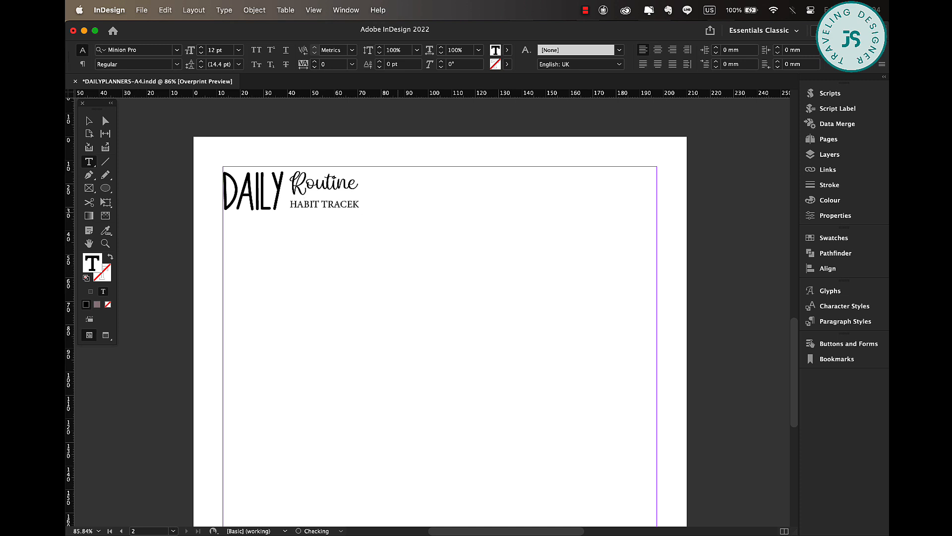
type("ABIT TRACKER")
Set the tracking of the whole "HABIT TRACKER" text to 80
key("super+a")
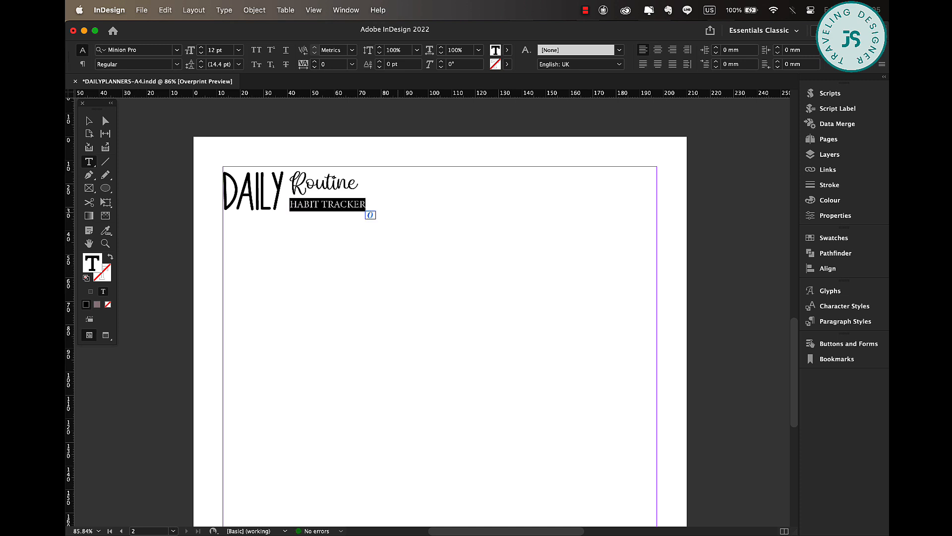
left_click(314, 67)
left_click(315, 67)
left_click(315, 67)
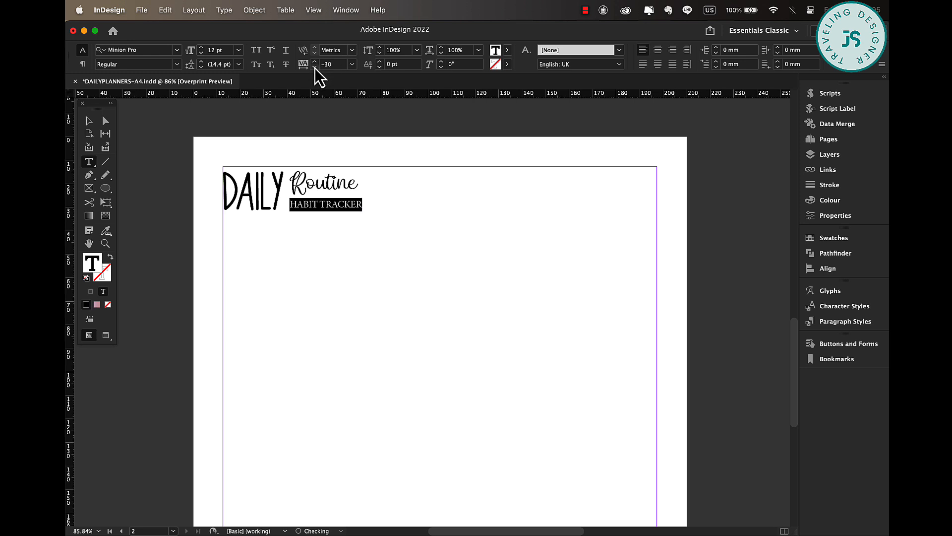
left_click(315, 62)
left_click(315, 62)
left_click(315, 62)
left_click(315, 62)
left_click(315, 62)
left_click(315, 62)
left_click(314, 62)
left_click(315, 62)
left_click(315, 62)
left_click(315, 62)
left_click(315, 62)
Set the "HABIT TRACKER" font to Montserrat Regular and move its frame slightly up to Y 25.75 mm
left_click(153, 48)
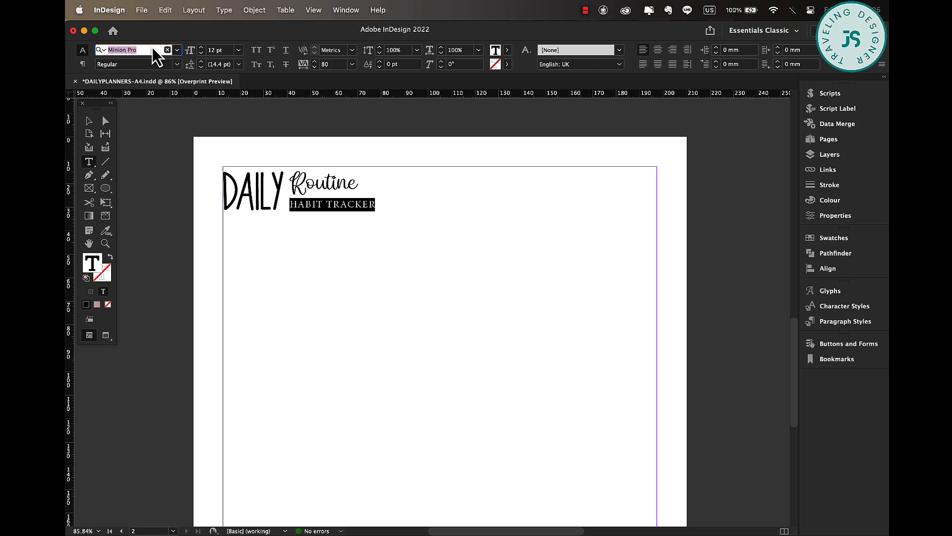
type("MONTSER")
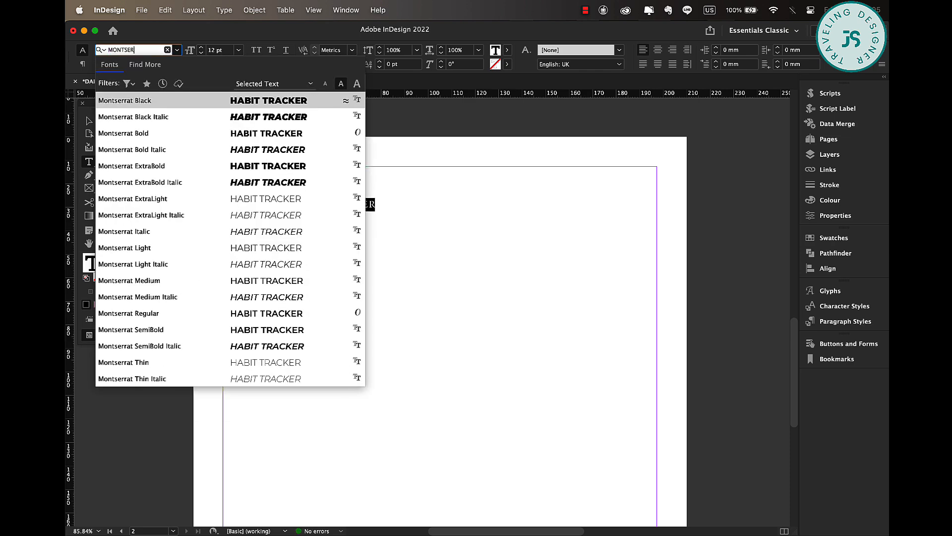
left_click(155, 314)
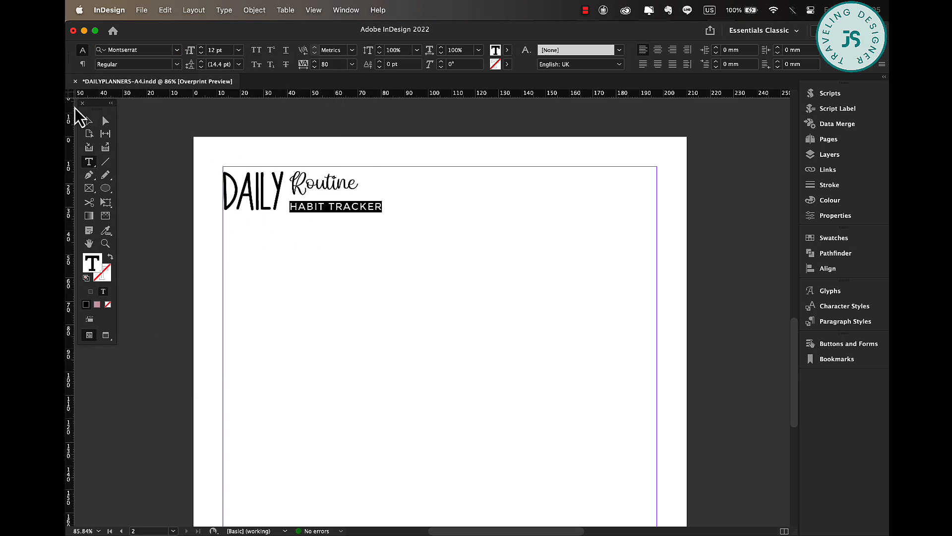
left_click(89, 122)
left_click_drag(385, 213, 377, 202)
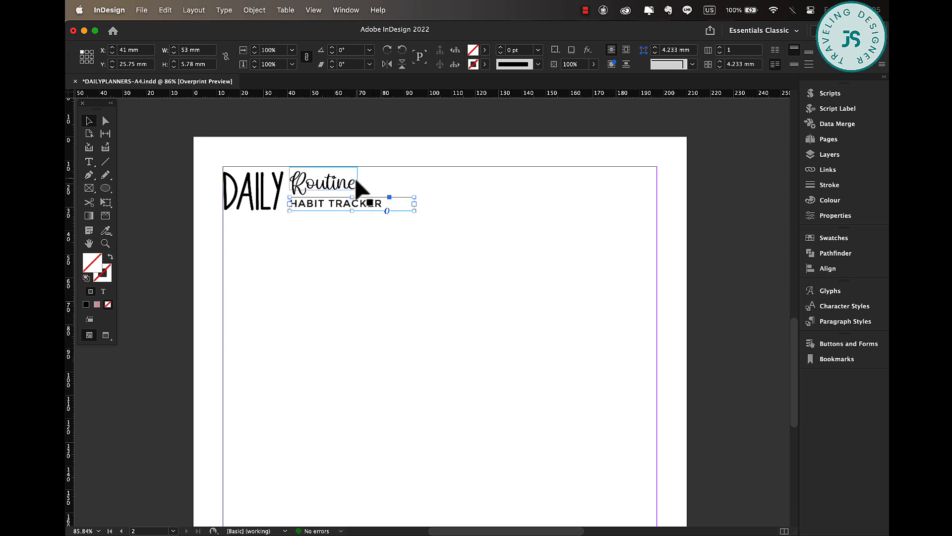
Reduce the "HABIT TRACKER" text size to 9 pt and fit the frame to the text
double_click(361, 204)
key("super+a")
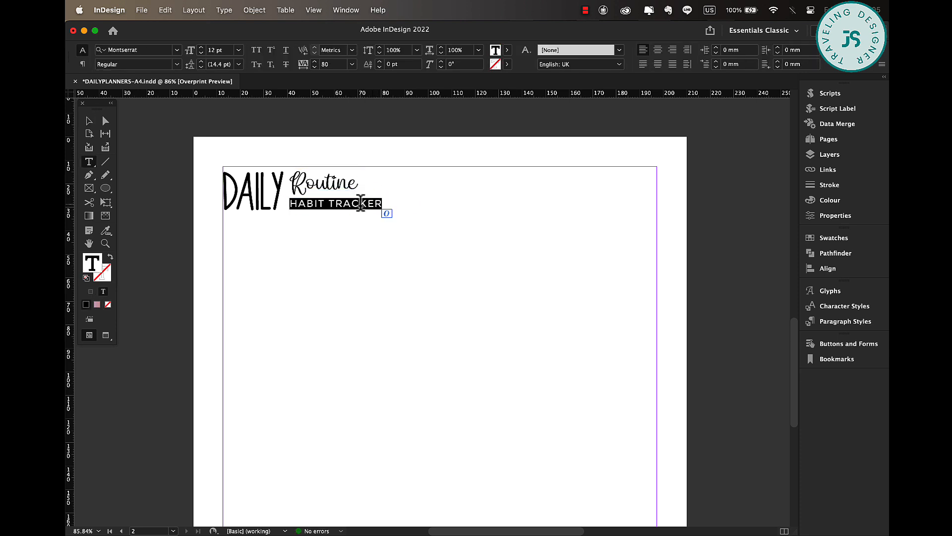
left_click(201, 54)
left_click(200, 55)
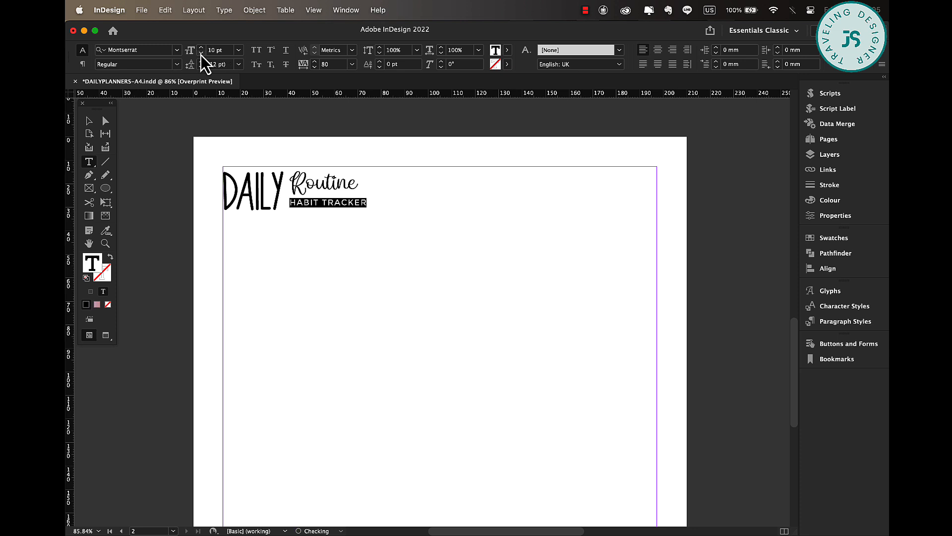
left_click(89, 120)
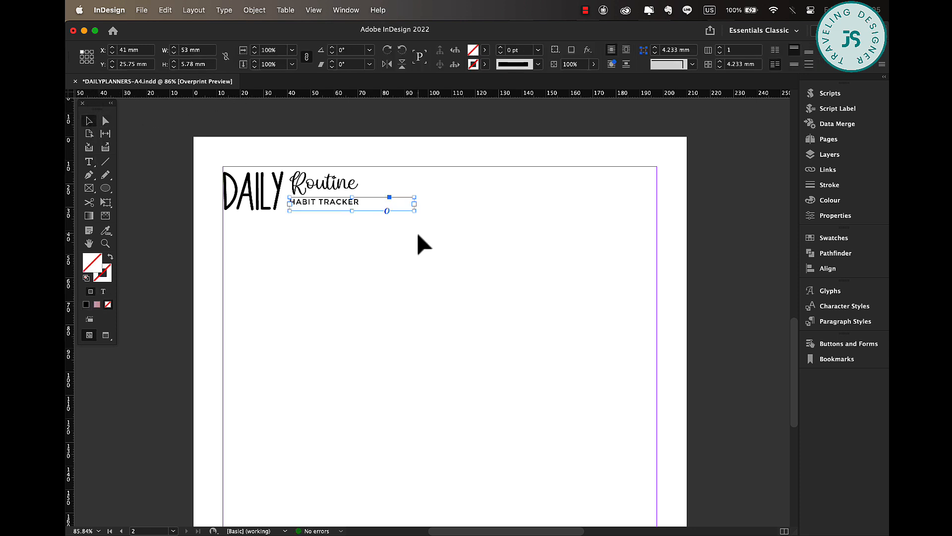
double_click(413, 212)
Shift "HABIT TRACKER" and "Routine" slightly down beside "Daily", placing "Routine" at Y 14.25 mm
left_click_drag(334, 203, 333, 194)
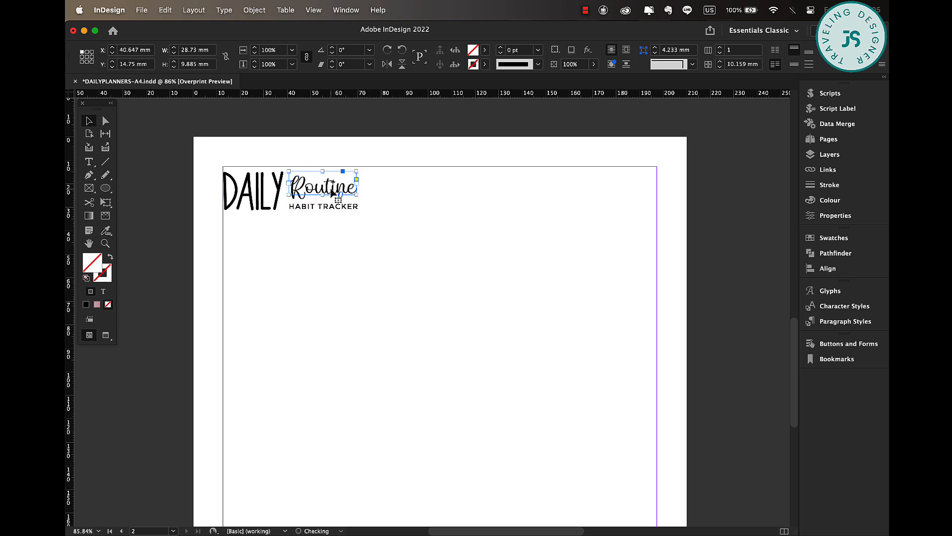
key("Up")
key("Up")
key("Up")
key("Up")
key("Up")
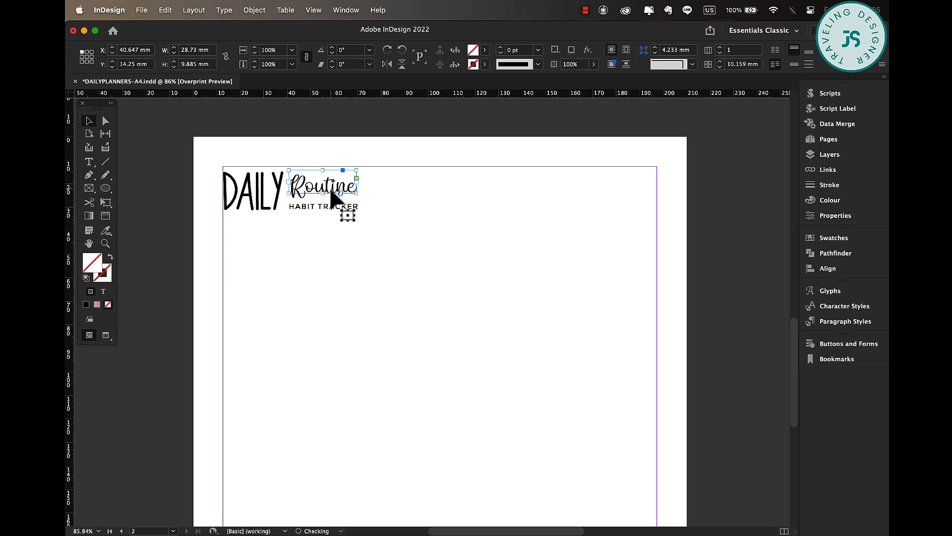
left_click(424, 204)
Nudge all three heading texts up together to Y 10.95 mm so the lettering meets the top margin
left_click_drag(394, 179, 227, 222)
key("Up")
key("Up")
key("Up")
key("Up")
key("Up")
key("Up")
key("Up")
key("Up")
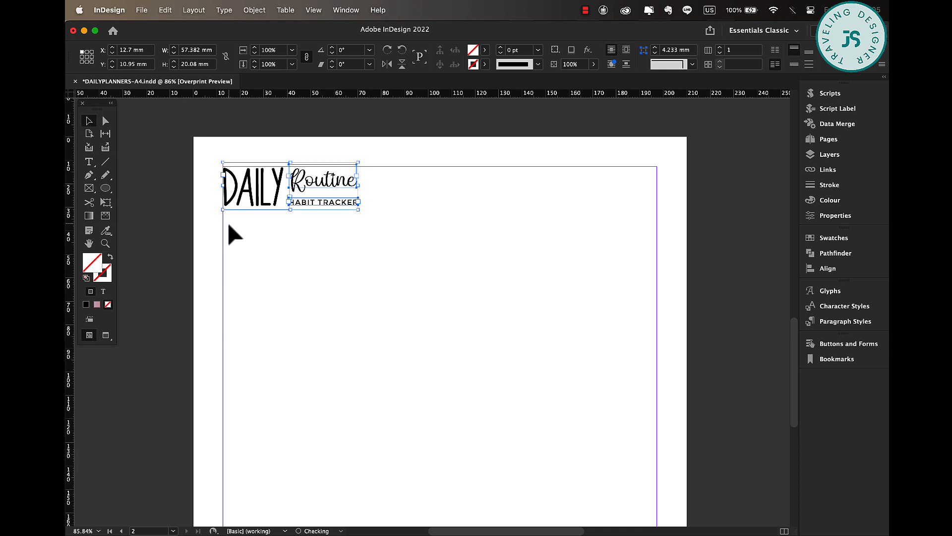
left_click(374, 292)
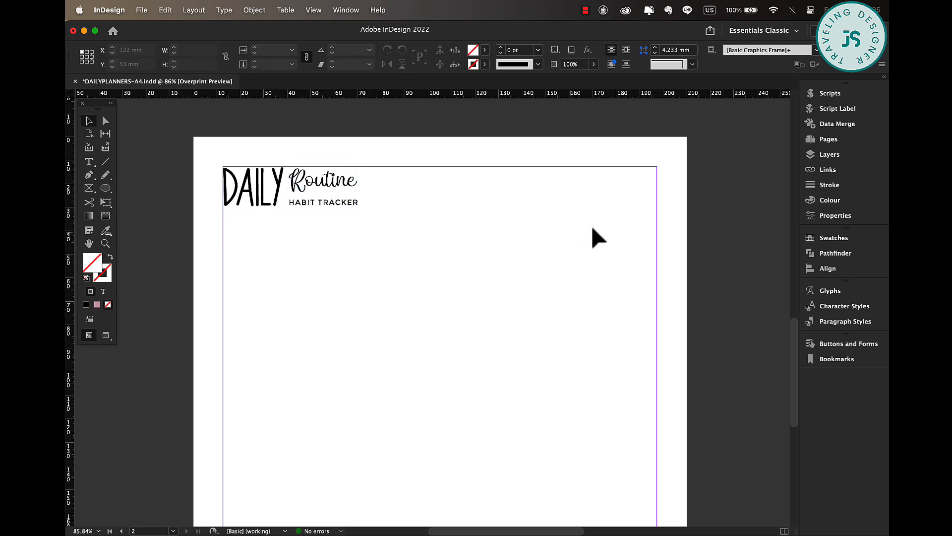
Duplicate the "HABIT TRACKER" frame to the right of the heading, at about X 114 mm, Y 15 mm
scroll(397, 228, "right", 2)
scroll(397, 228, "up", 1)
left_click(287, 223)
left_click_drag(288, 223, 455, 193)
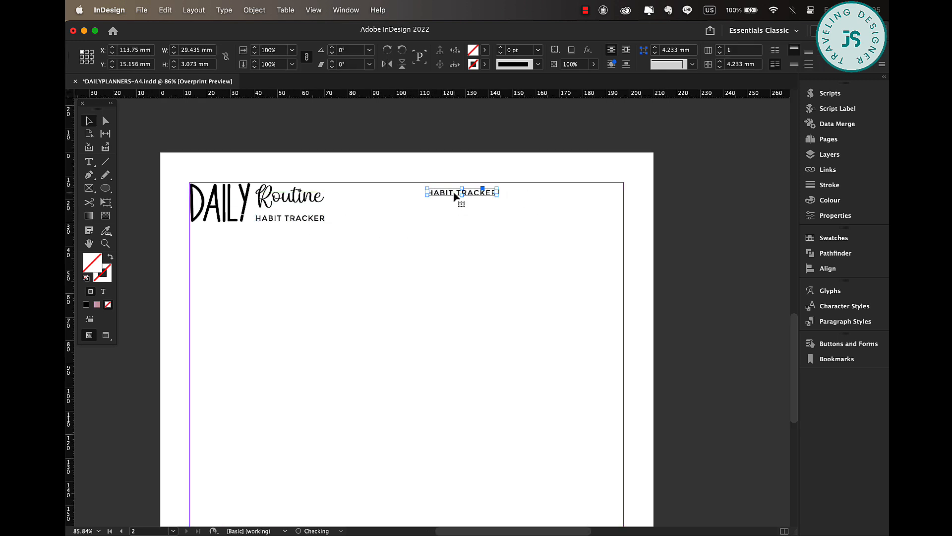
Replace the text in the duplicated frame with "MONTH/YEAR"
double_click(453, 192)
key("super+a")
type("M")
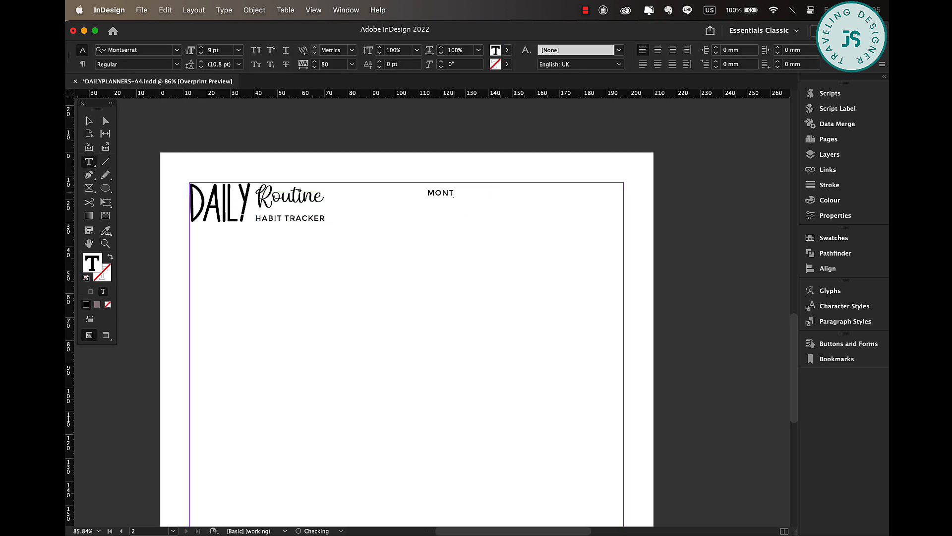
type("ONTH/YEAR")
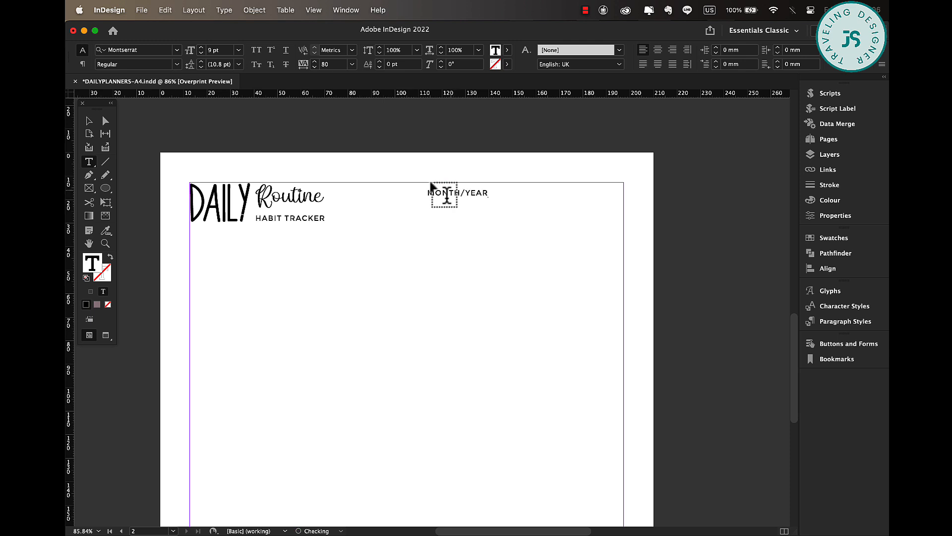
key("Escape")
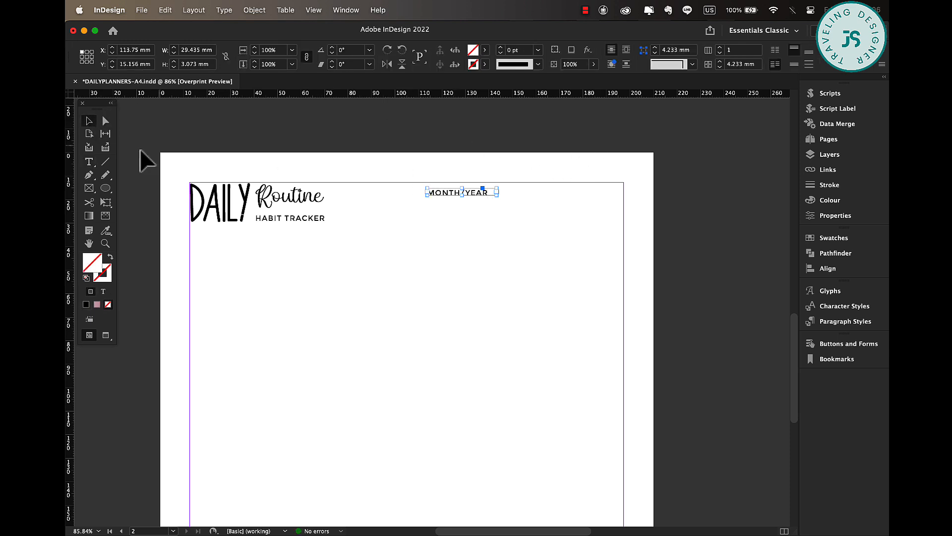
Draw a horizontal line about 56 mm long from "MONTH/YEAR" to the right margin, with a 1 pt Dotted stroke
left_click(105, 162)
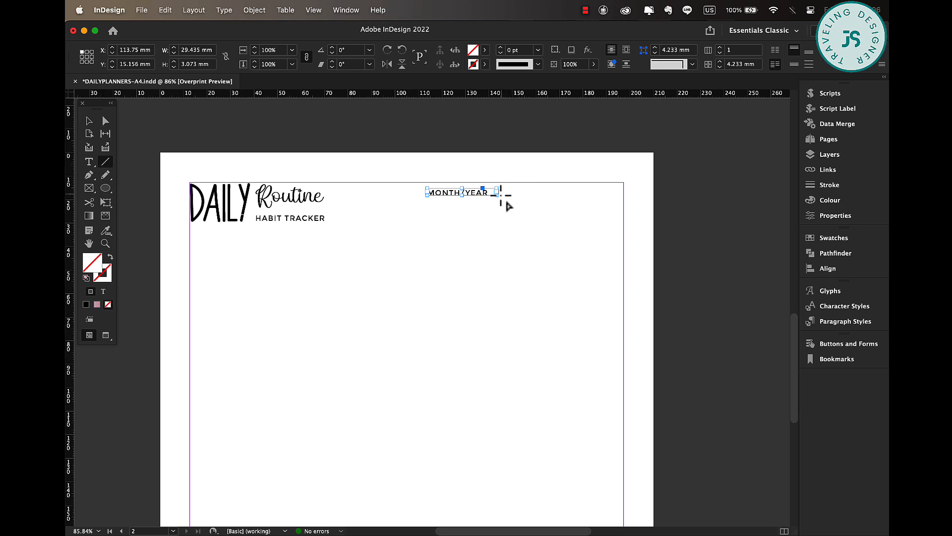
left_click_drag(499, 195, 624, 195)
left_click(538, 50)
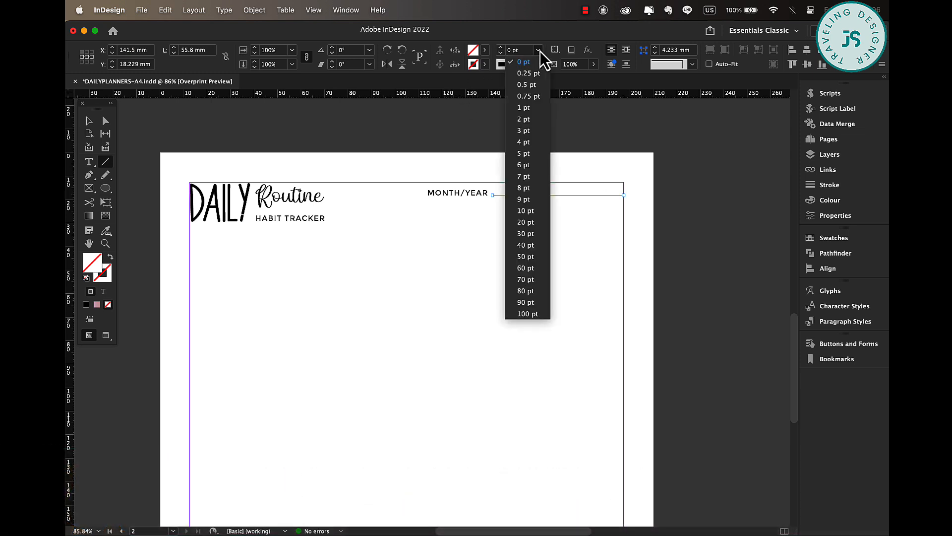
left_click(531, 110)
left_click(538, 64)
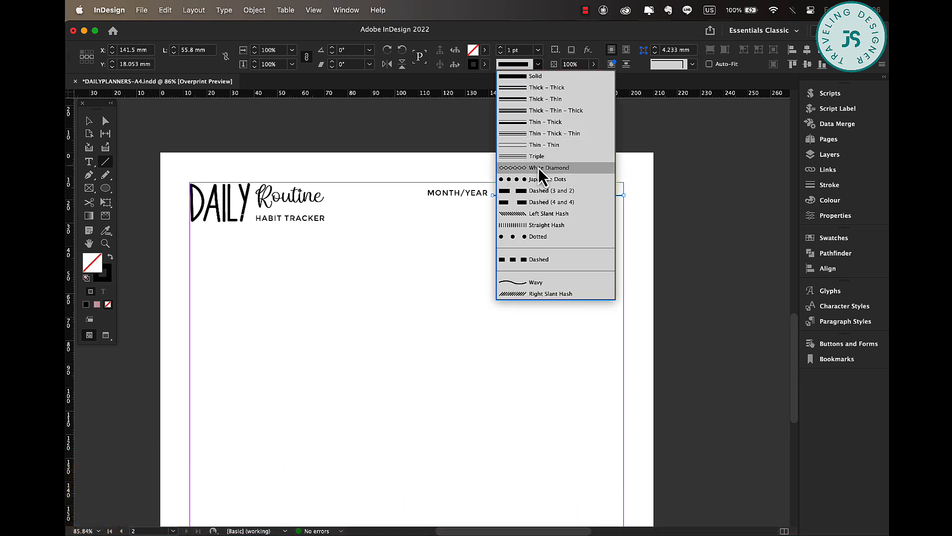
left_click(551, 236)
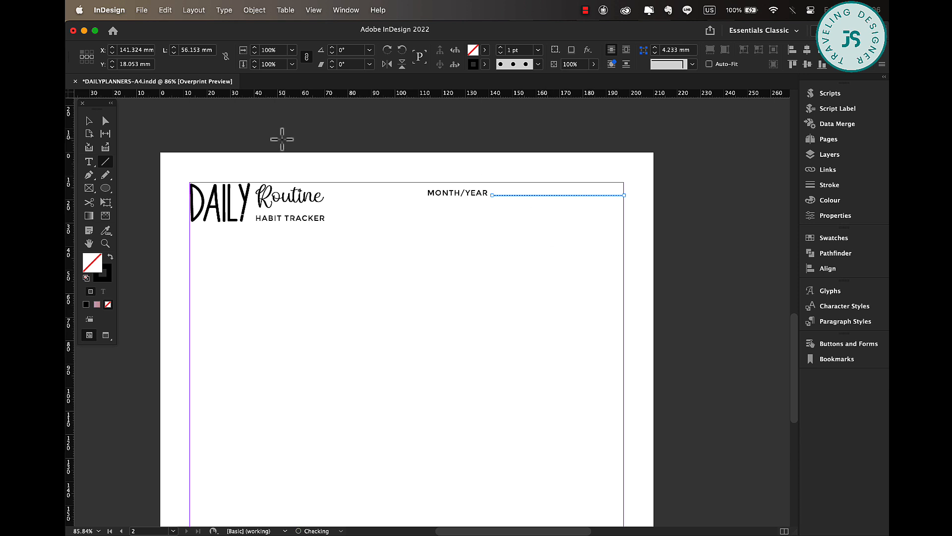
left_click(89, 121)
left_click(496, 231)
Duplicate the "MONTH/YEAR" frame directly below at Y 26 mm and replace the copy's text with "1ST"
scroll(612, 197, "up", 4)
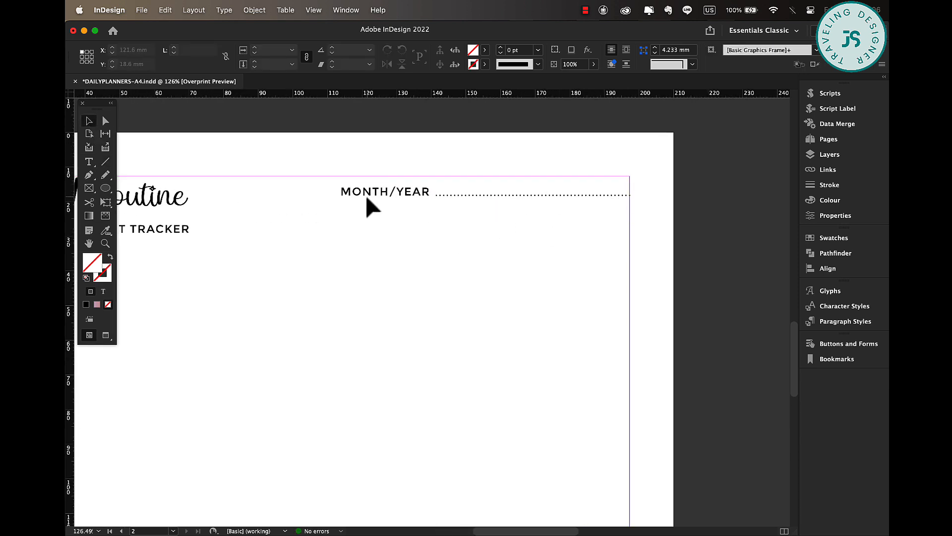
left_click_drag(366, 195, 371, 229)
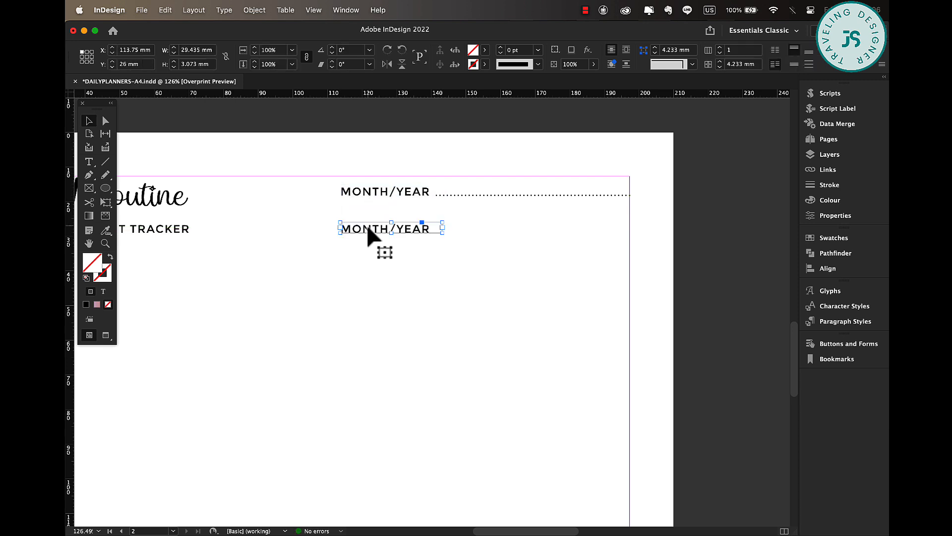
double_click(396, 227)
triple_click(395, 227)
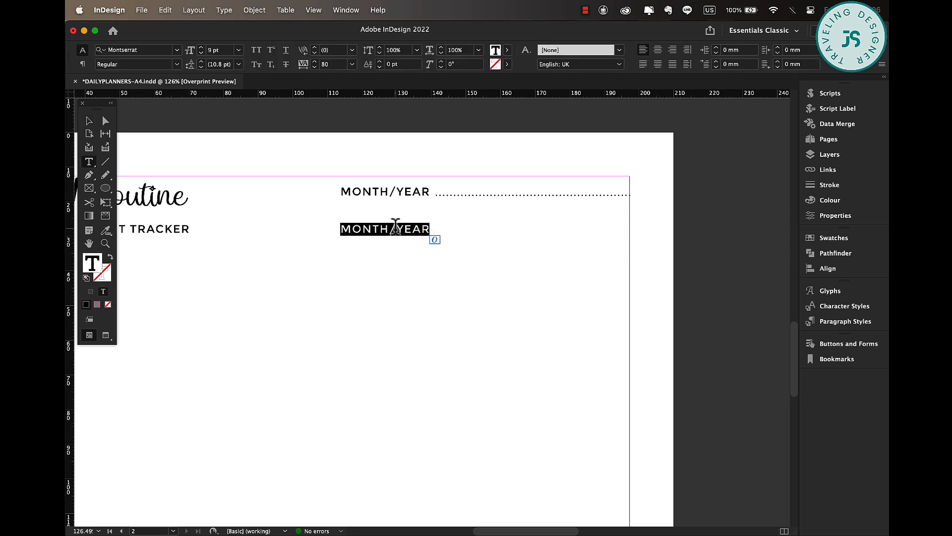
type("1")
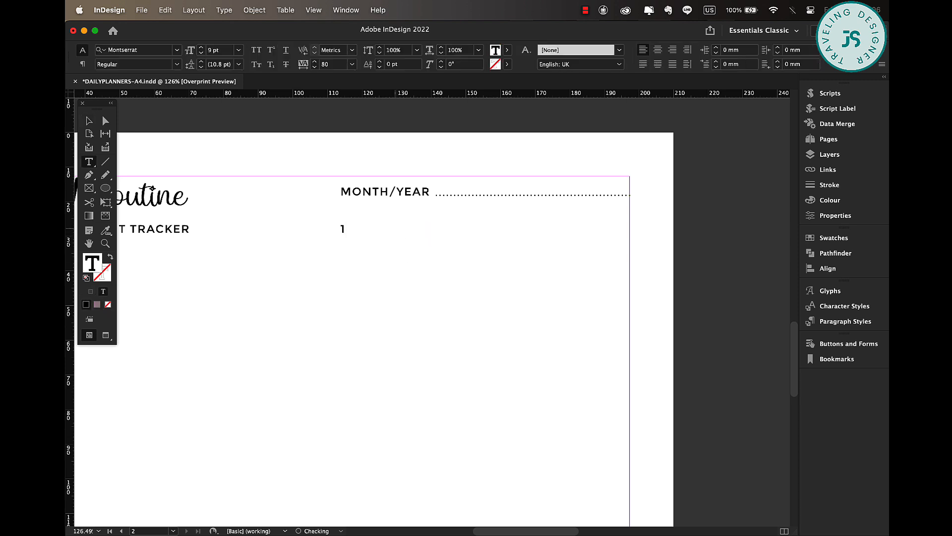
type("ST")
Make the "ST" in the new label superscript
left_click_drag(346, 228, 358, 226)
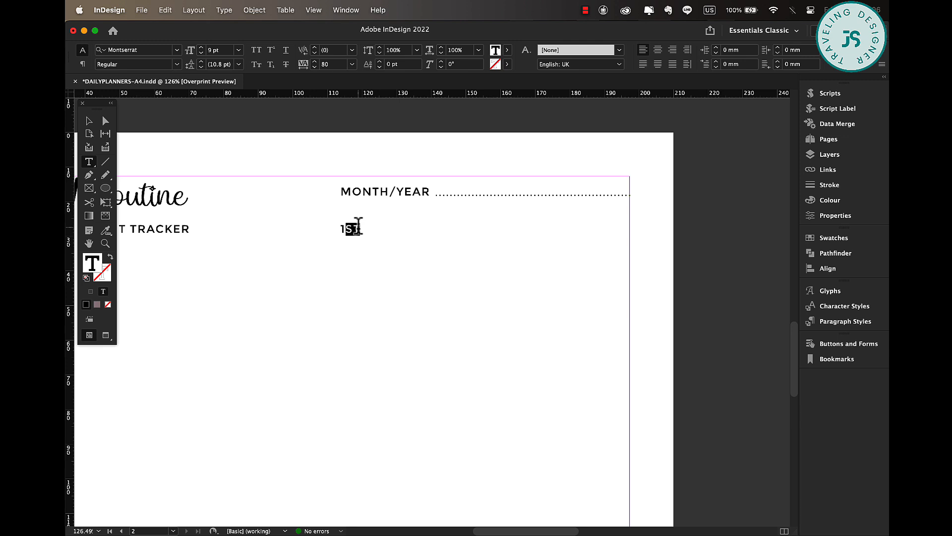
left_click(271, 50)
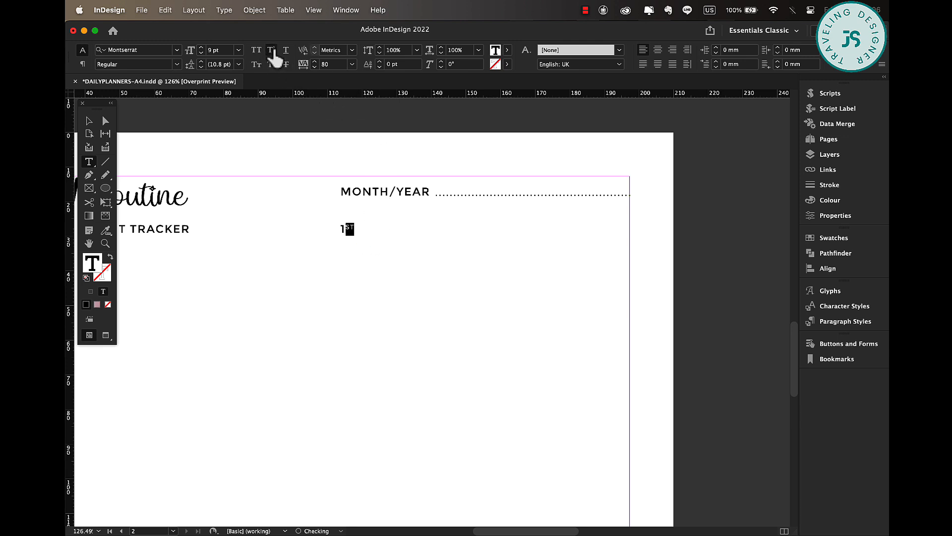
left_click(89, 120)
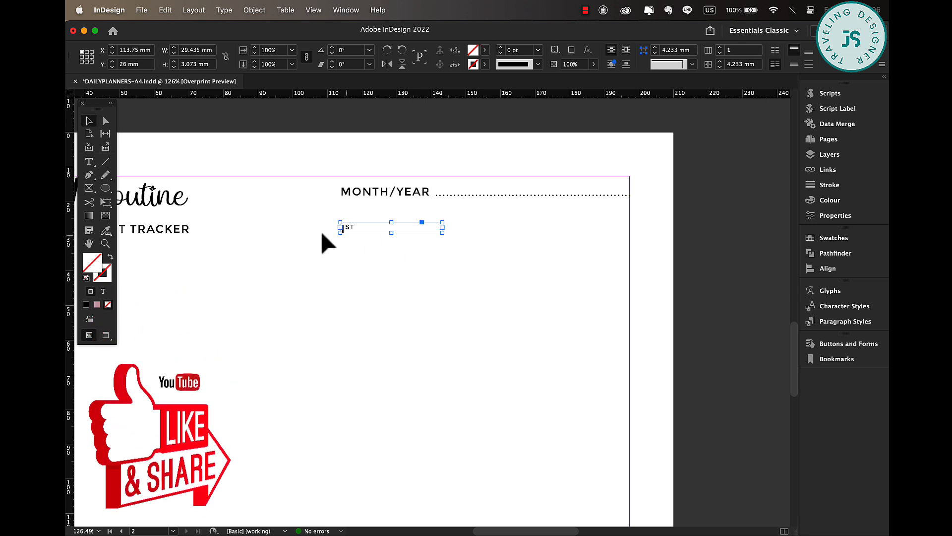
Add "YEAR" after "1ST" and remove the superscript from the added word
double_click(370, 223)
type("YEAR")
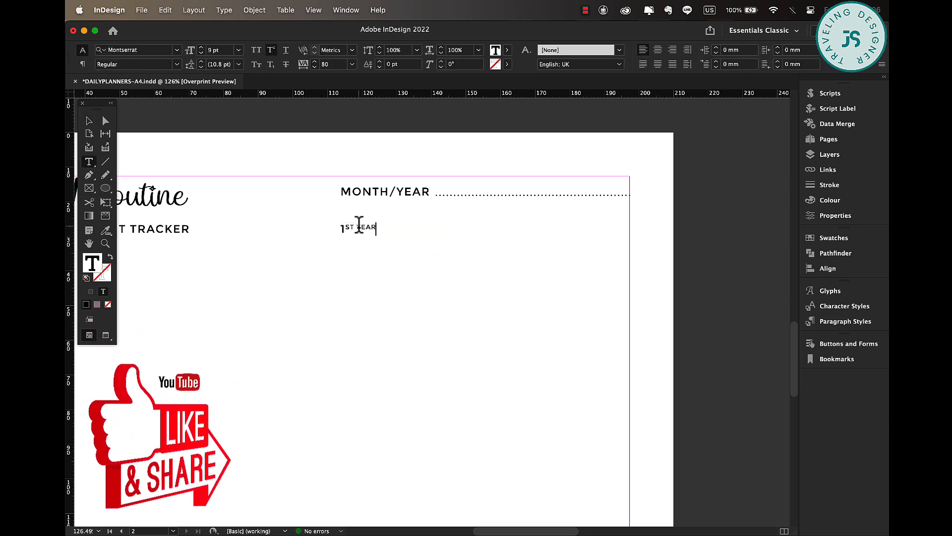
left_click_drag(358, 226, 389, 228)
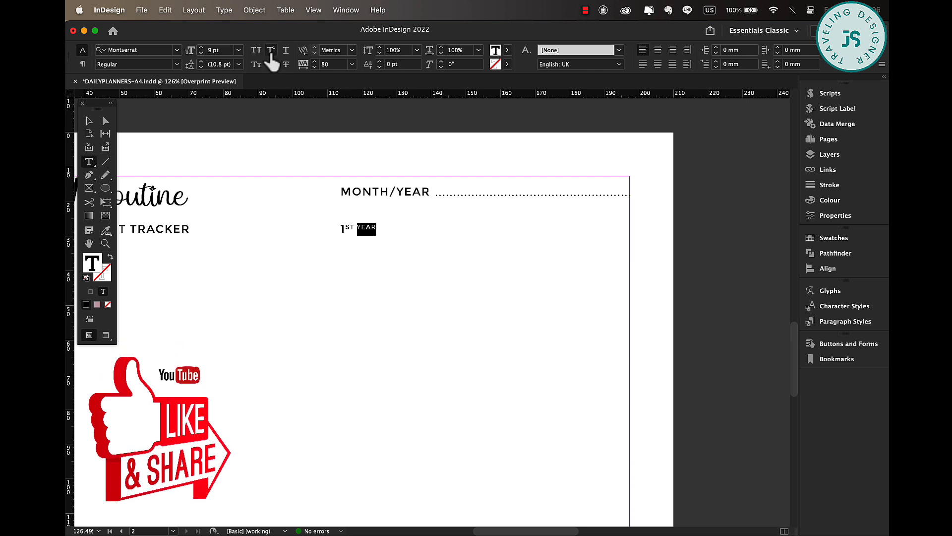
left_click(89, 121)
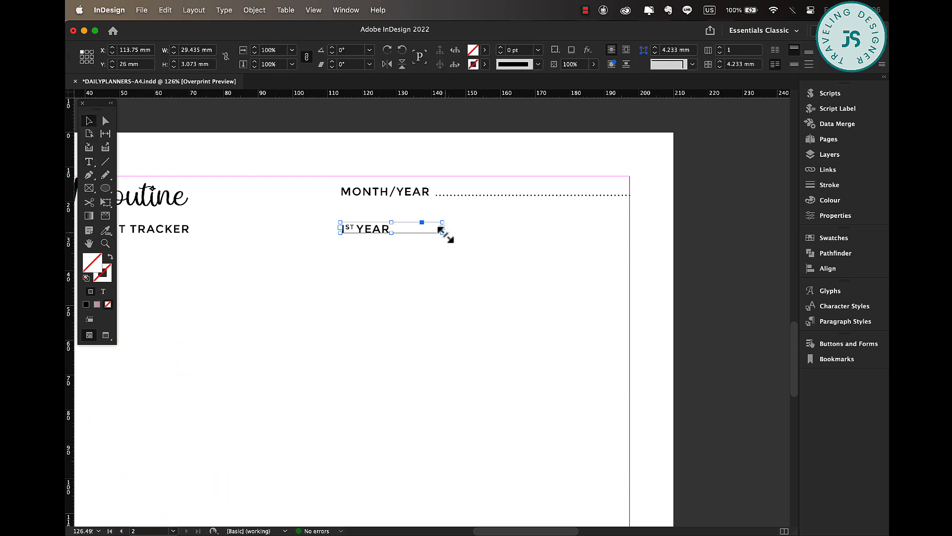
Fit the "1ST YEAR" frame to its text, duplicate it to the right at about X 135 mm and change the copy to "2ND YEAR"
mouse_move(440, 231)
left_mouse_down()
mouse_move(397, 230)
mouse_move(451, 237)
mouse_move(446, 231)
left_mouse_up()
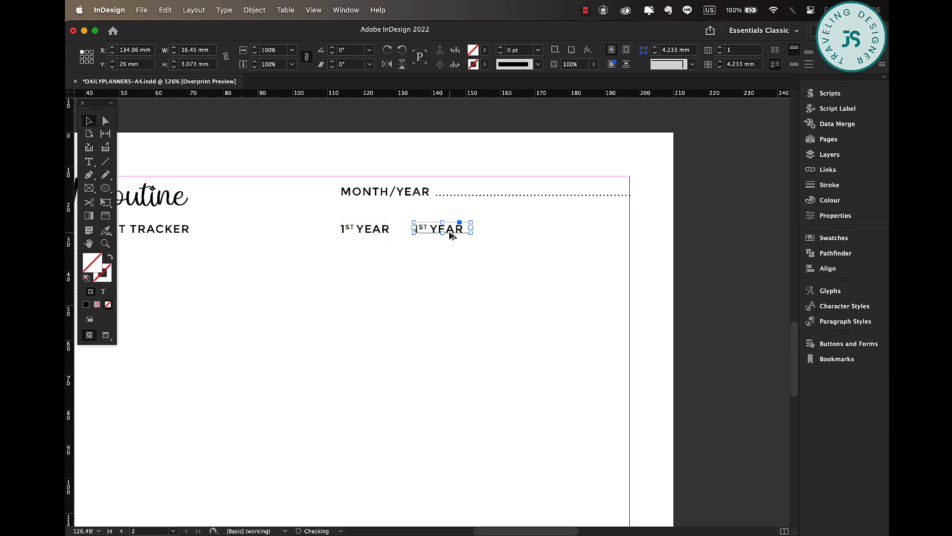
double_click(426, 228)
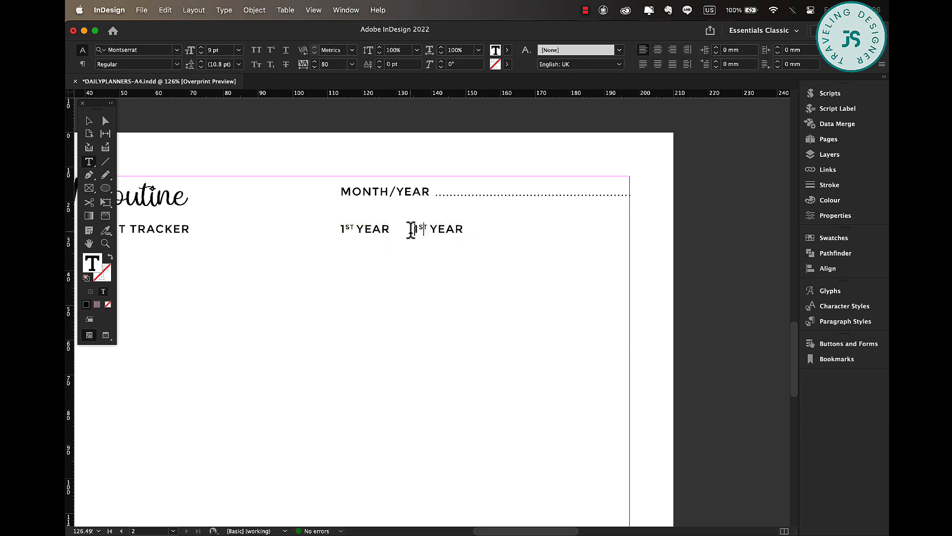
type("2")
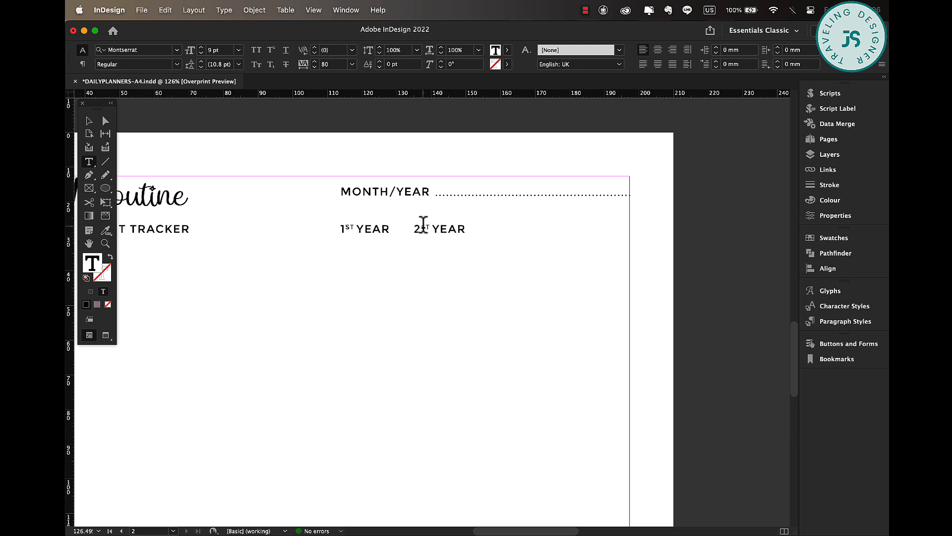
type("ND")
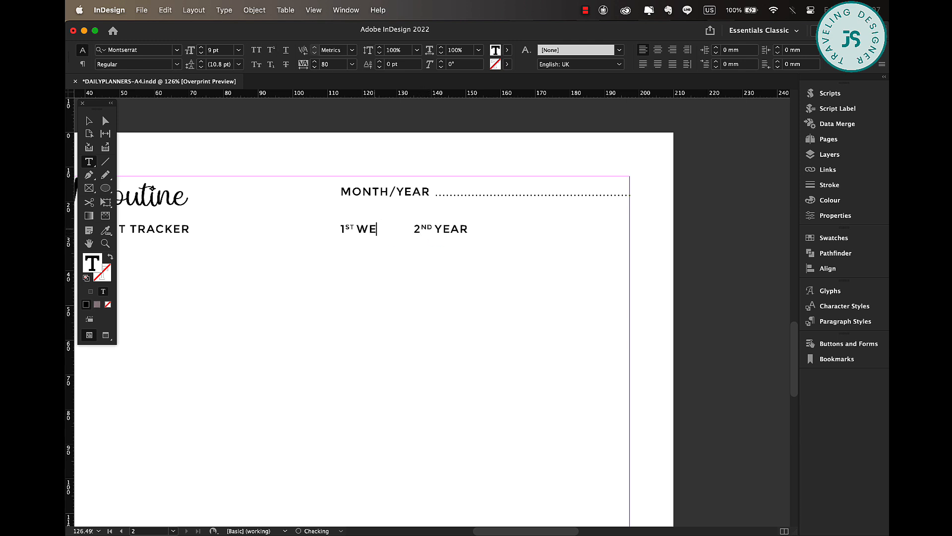
Change "YEAR" to "WEEK" in both labels, enlarging the second label's frame to about 19 by 4.2 mm
double_click(457, 228)
type("WE")
left_click(89, 121)
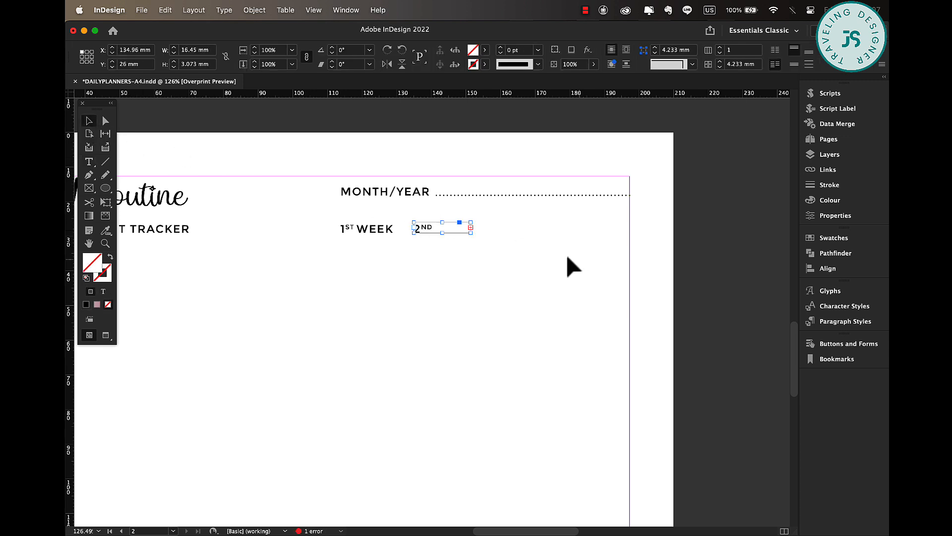
left_click_drag(471, 233, 484, 235)
left_click(499, 260)
double_click(470, 227)
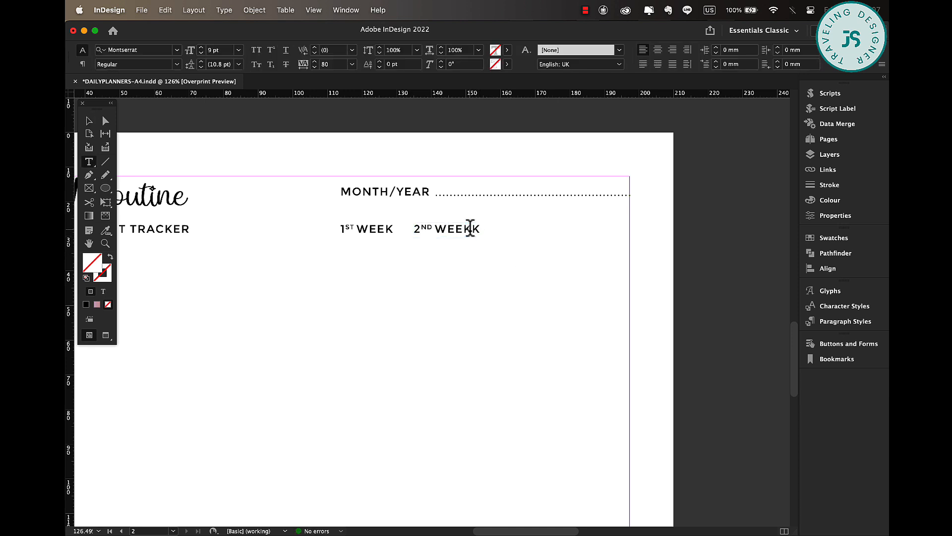
left_click(89, 121)
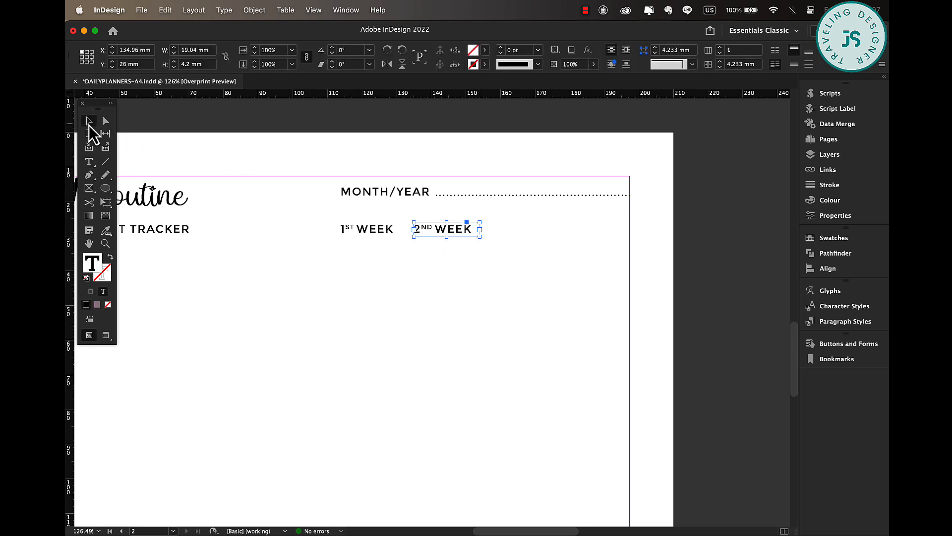
Duplicate both week labels to the right, starting at about X 157 mm, and change the first copy to "3RD WEEK"
left_click(347, 231, "shift")
left_click_drag(357, 232, 502, 218)
left_click(501, 254)
double_click(498, 231)
type("3ST WEEK")
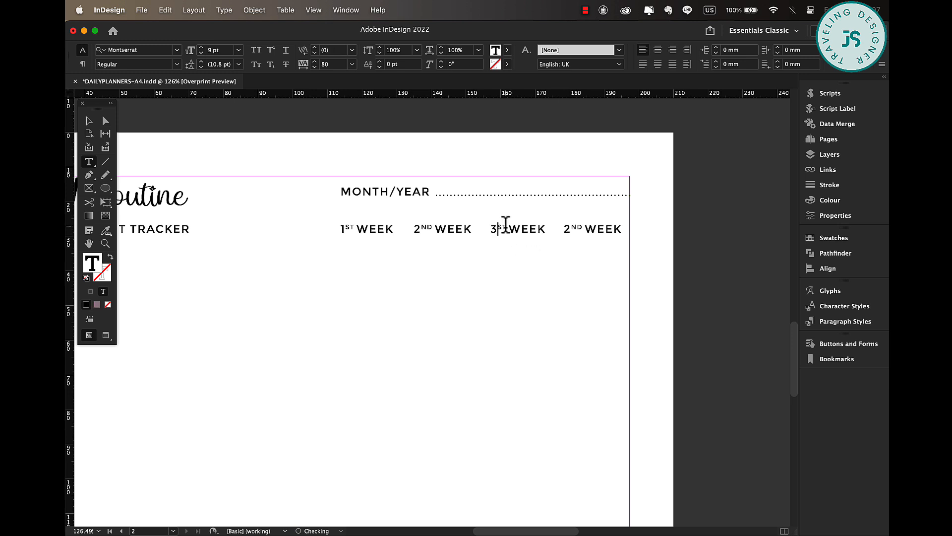
type("RD")
Change the last duplicated label to "4TH WEEK", keeping the ordinal suffix superscript
mouse_move(572, 230)
left_mouse_down()
mouse_move(565, 224)
mouse_move(578, 224)
left_mouse_up()
type("4")
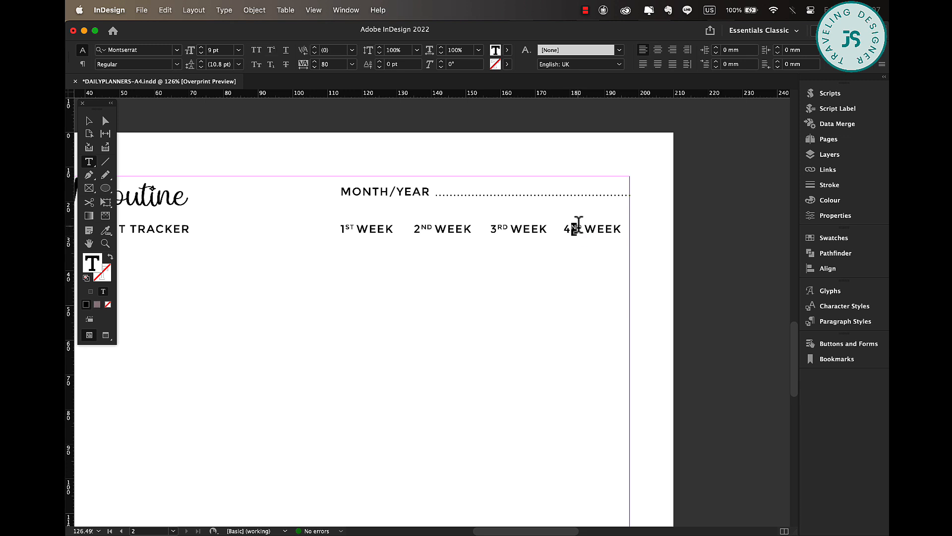
type("TH")
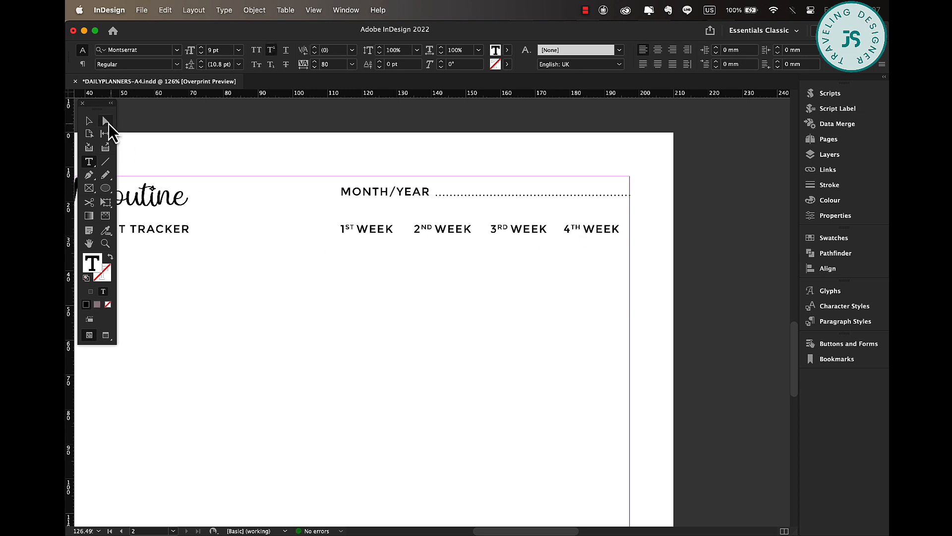
left_click(88, 122)
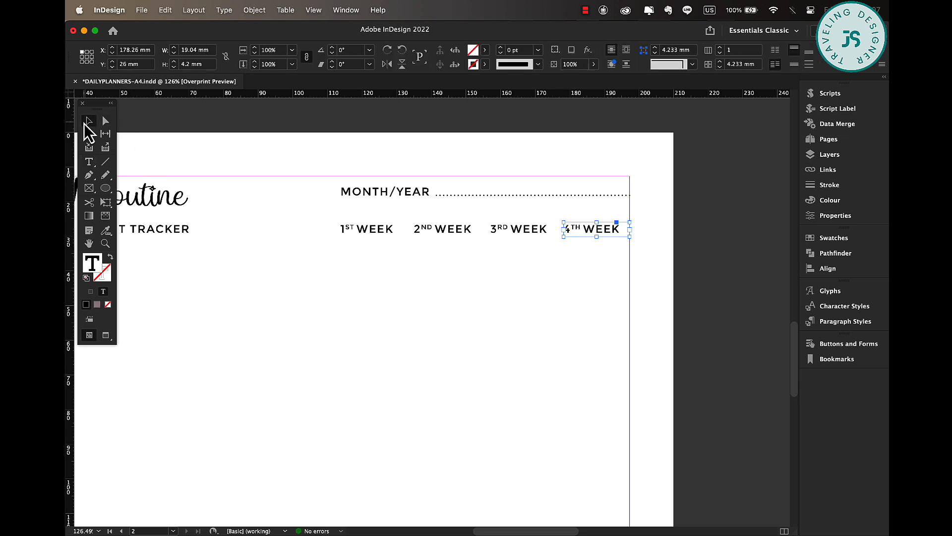
Fit the text frames of the four week labels tightly to their content
double_click(630, 237)
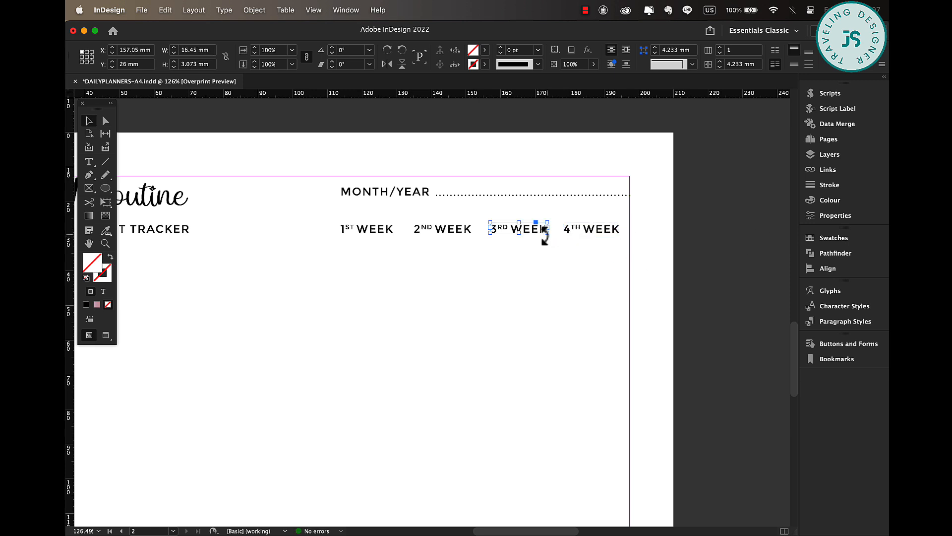
left_click(470, 232)
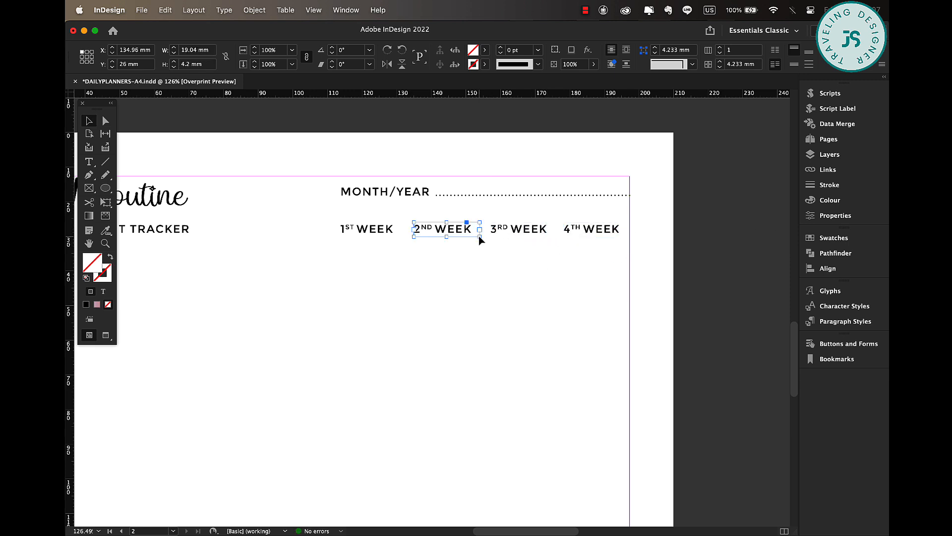
left_click(387, 232)
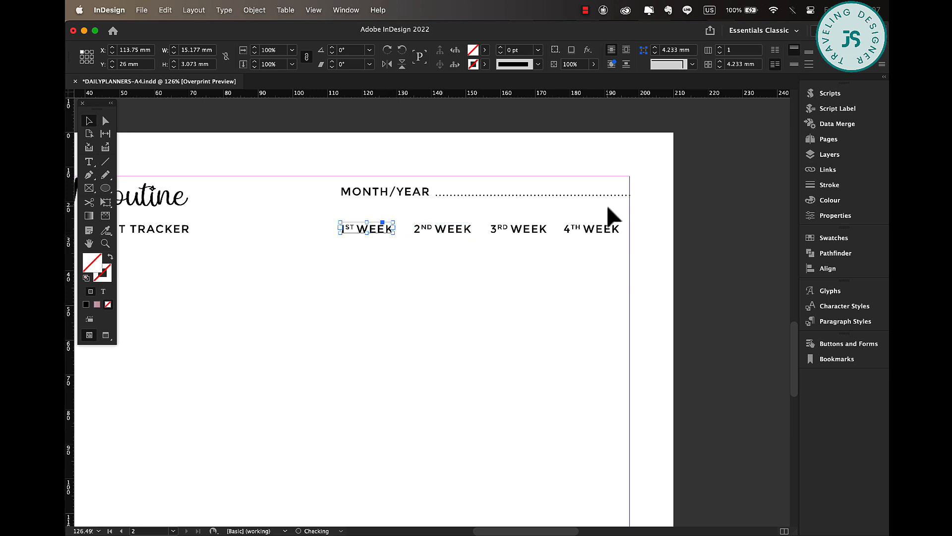
left_click(545, 233)
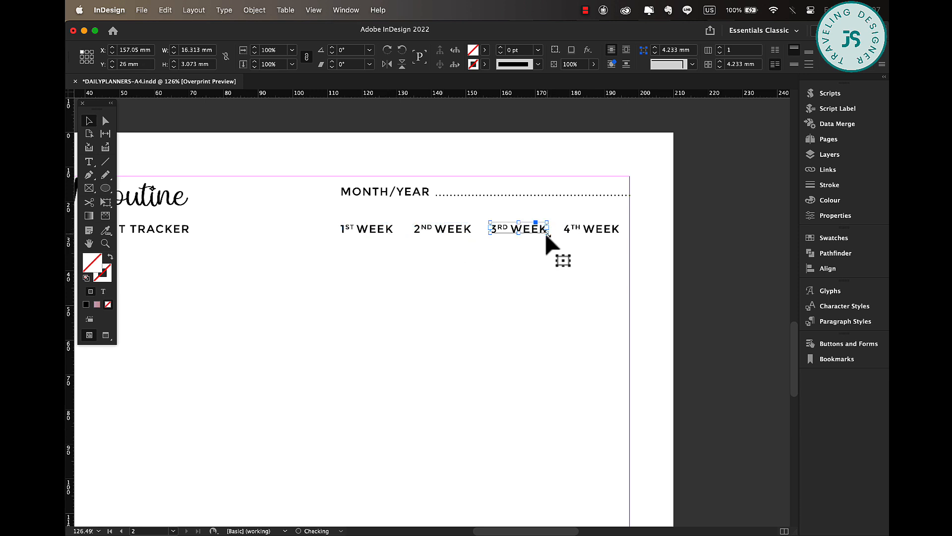
Move "4TH WEEK" to the right margin and distribute all four week labels with even horizontal spacing
left_click_drag(610, 235, 354, 241)
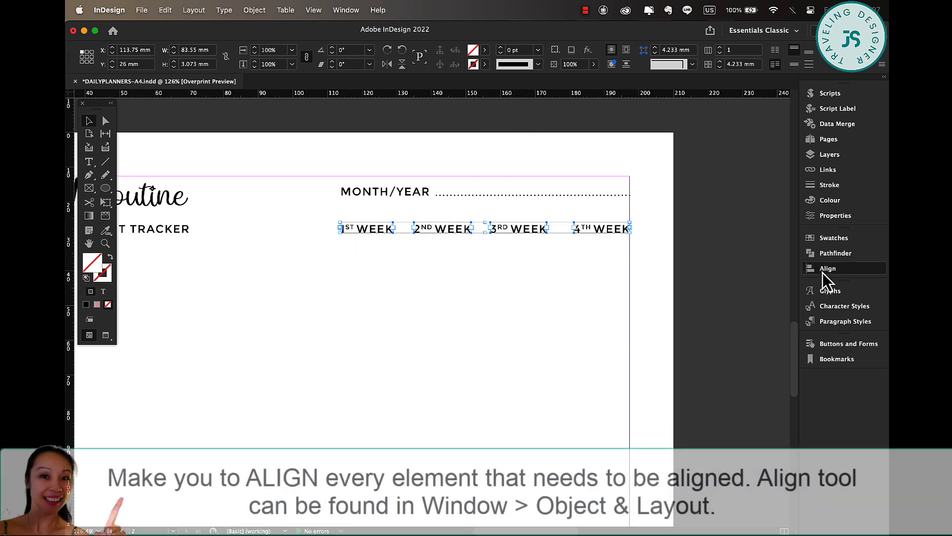
left_click(823, 269)
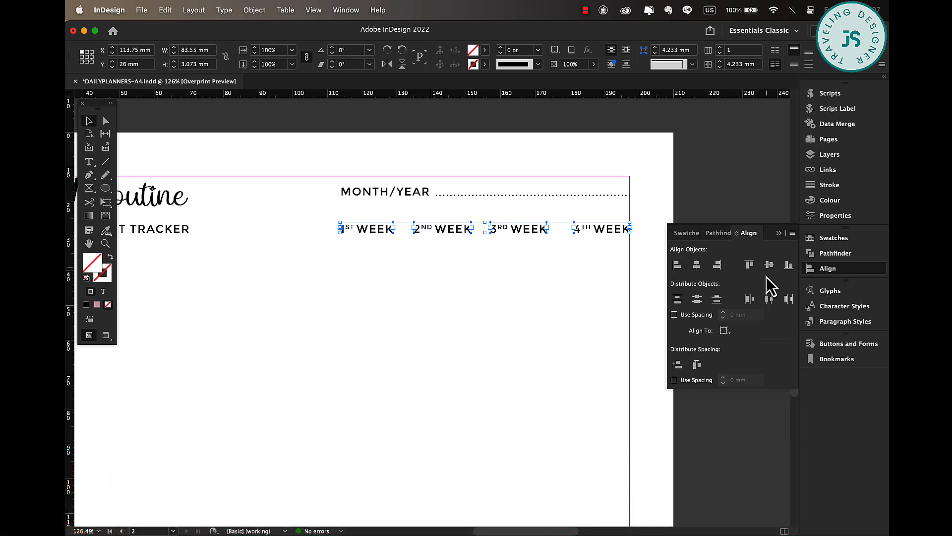
left_click(769, 299)
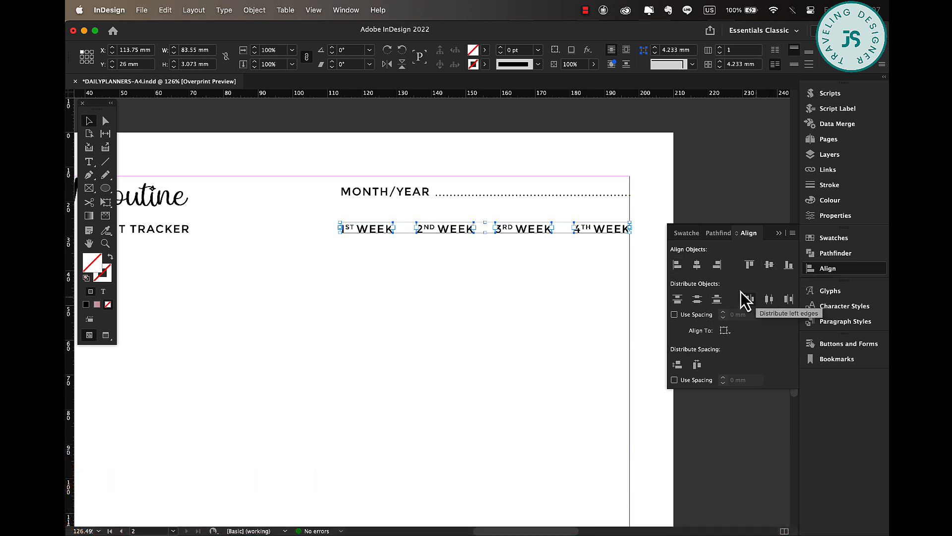
left_click(678, 365)
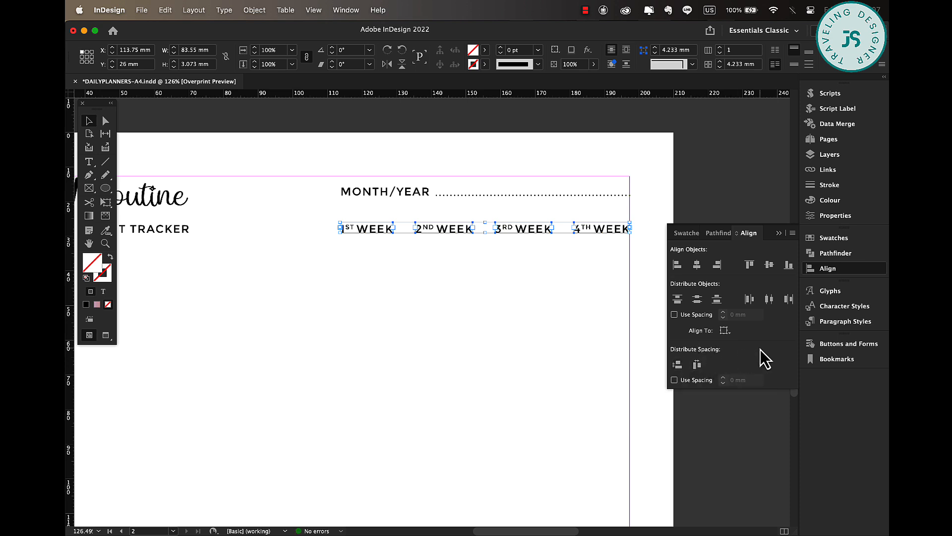
left_click(779, 233)
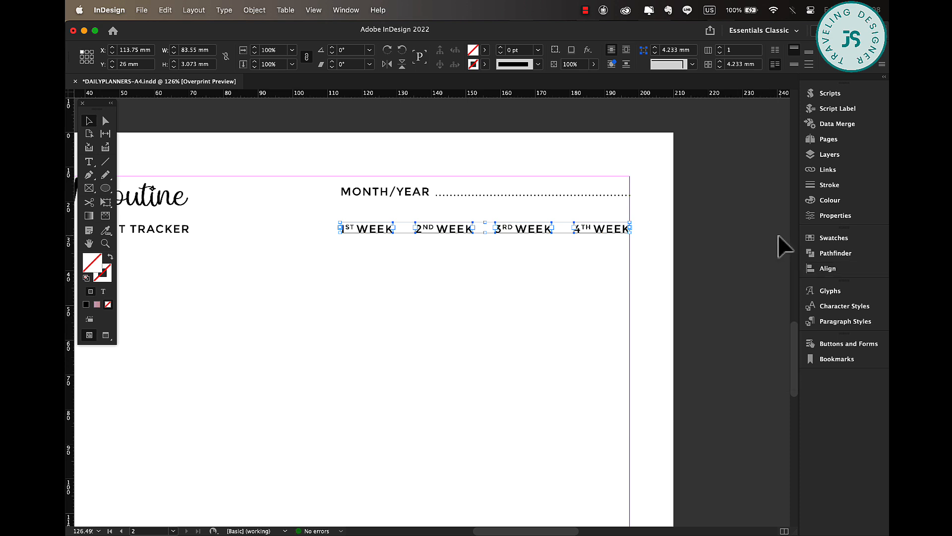
Move "MONTH/YEAR" and its dotted line together slightly down, closer to the week labels
left_click_drag(389, 177, 546, 201)
left_click(643, 214)
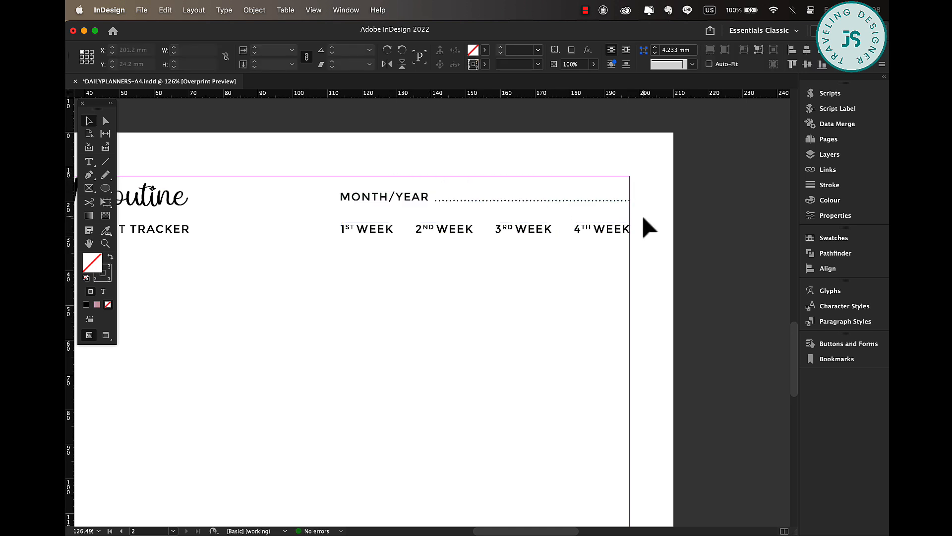
Draw a rectangle about 184.6 mm wide and 9 mm high between the side margins, with its upper edge at Y 39 mm below the heading
scroll(543, 263, "down", 1)
scroll(543, 263, "down", 3)
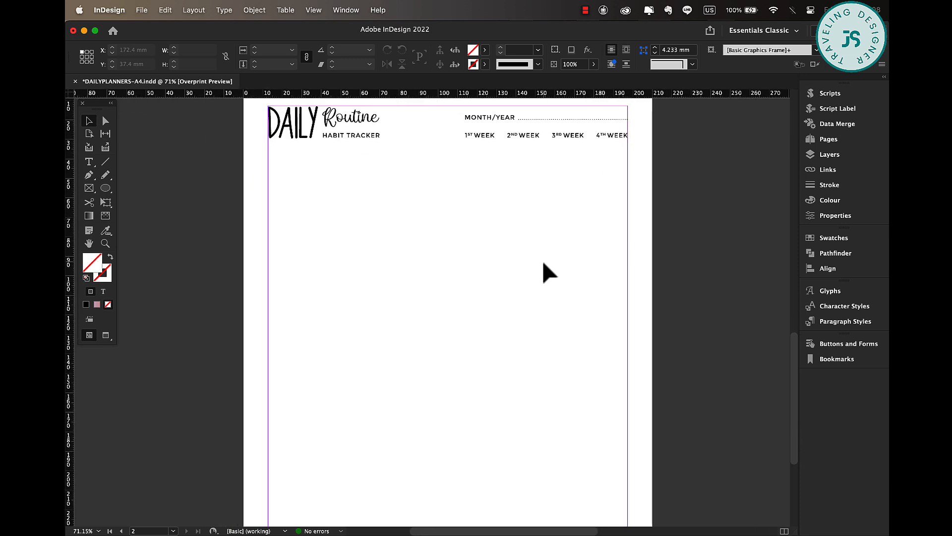
scroll(543, 262, "up", 1)
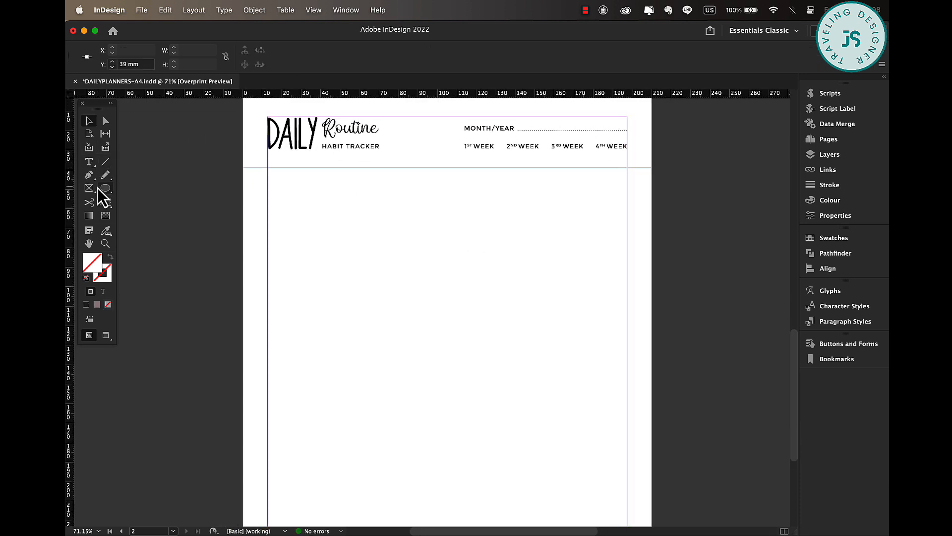
left_click(110, 188)
left_click(149, 199)
left_click_drag(267, 169, 627, 186)
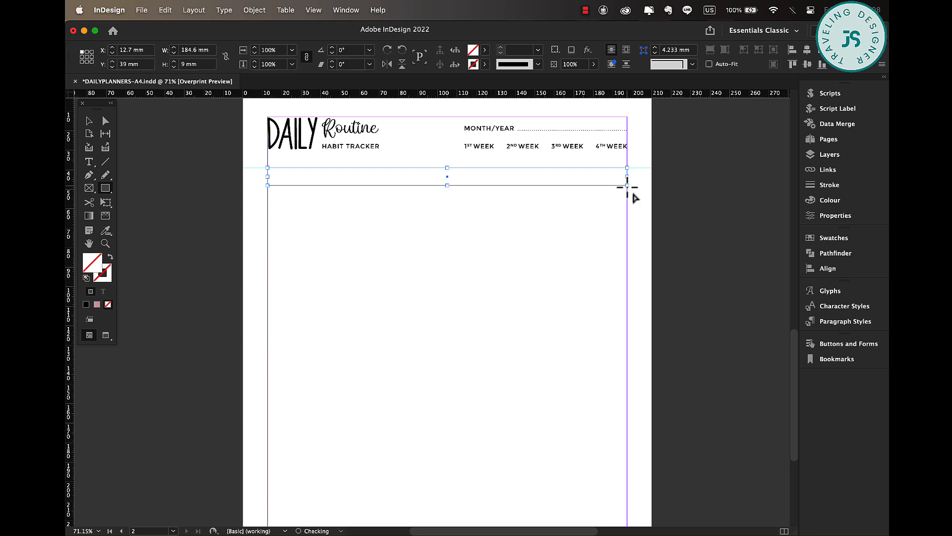
Start a new linear gradient swatch for the rectangle's fill and set its end stop to C 28, M 31, Y 76, K 13
left_click(485, 50)
left_click(483, 66)
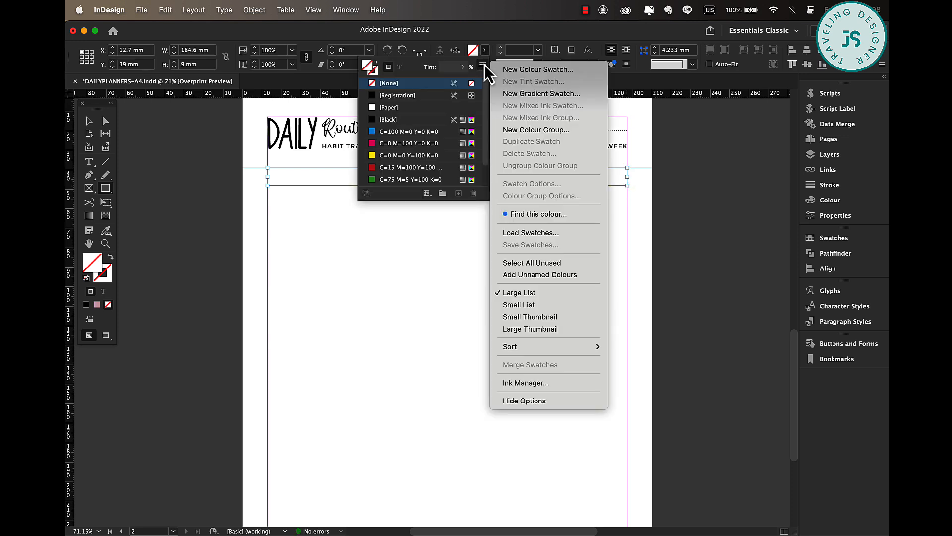
left_click(554, 94)
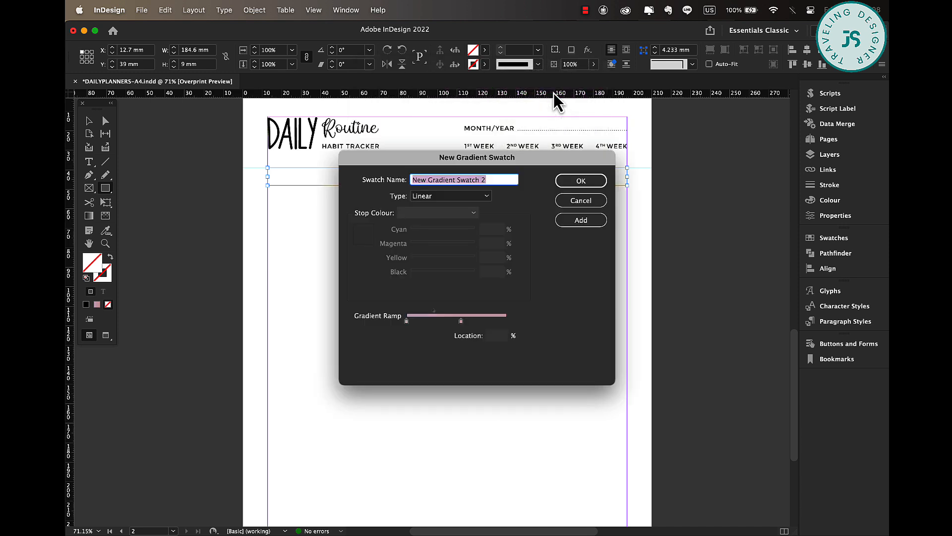
left_click(486, 197)
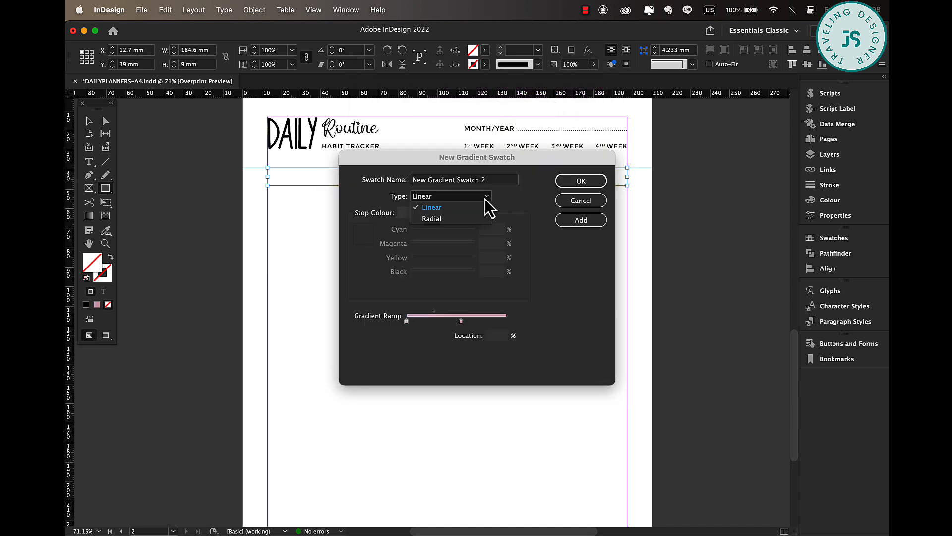
left_click(478, 205)
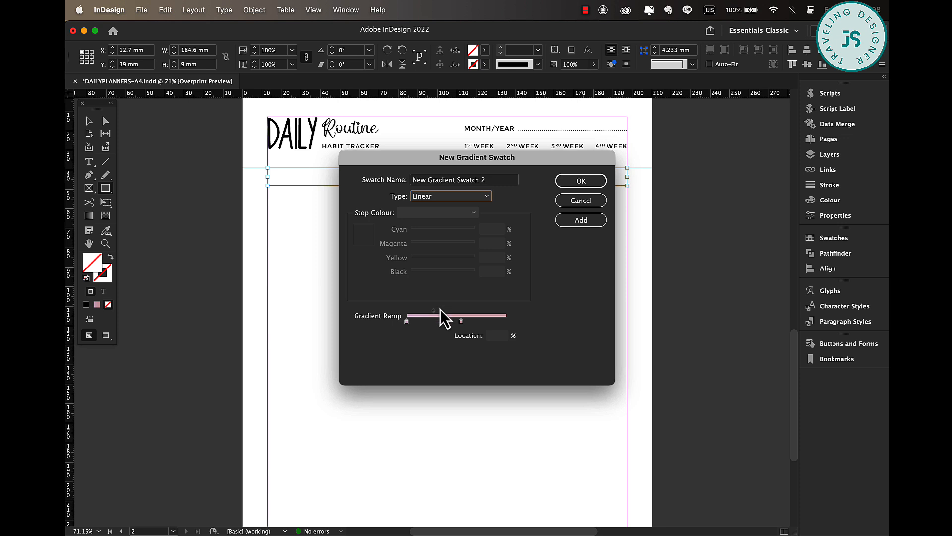
left_click(463, 322)
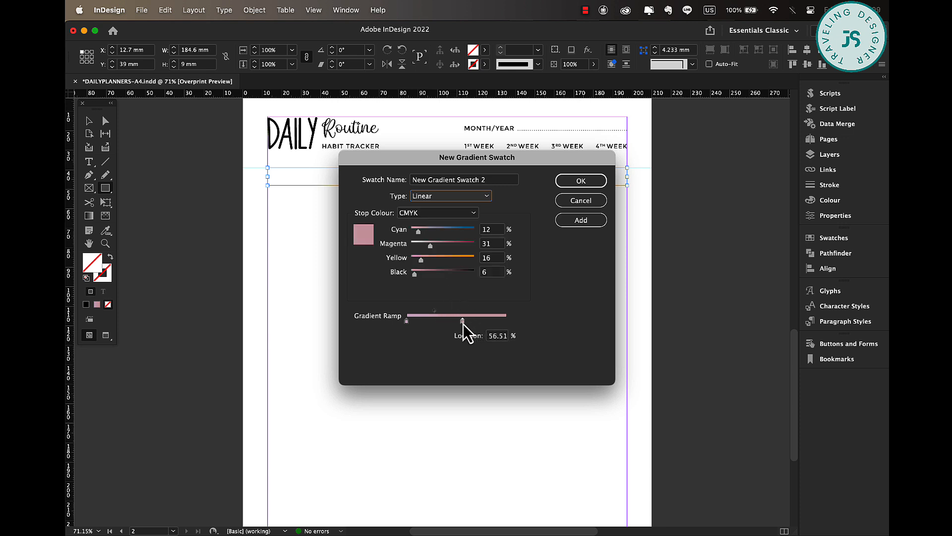
left_click_drag(421, 262, 421, 232)
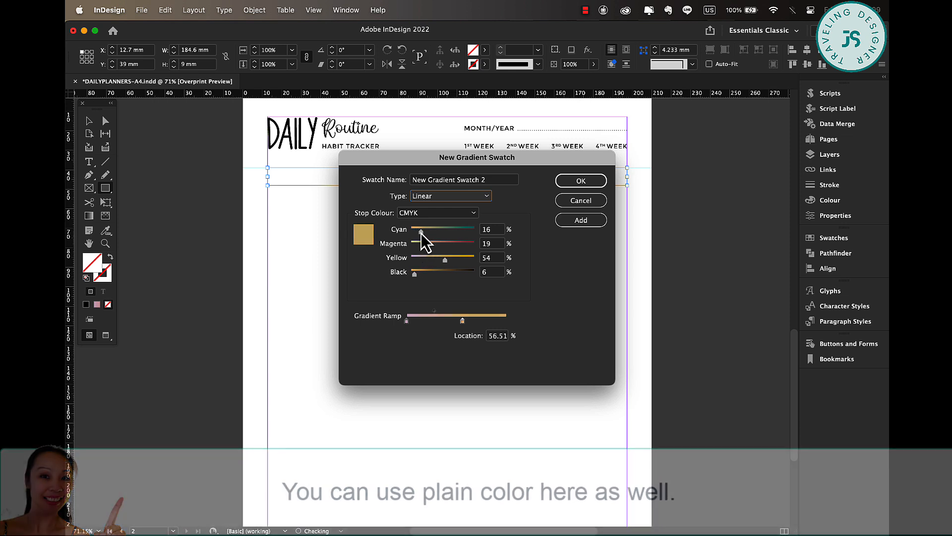
left_click_drag(417, 274, 429, 233)
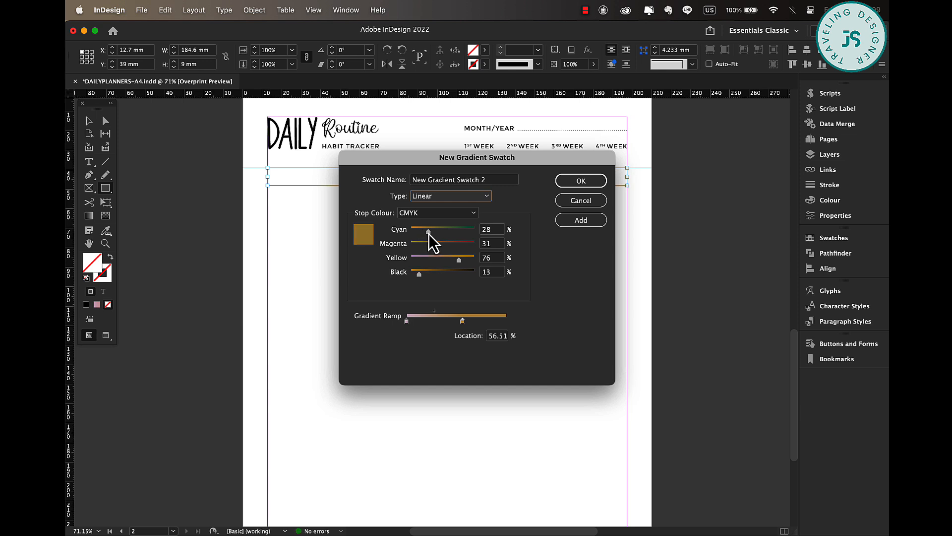
Set the gradient's first stop to C 5, M 22, Y 57, K 25 and middle stop to C 0, M 31, Y 100, K 13, and apply the swatch
left_click(406, 322)
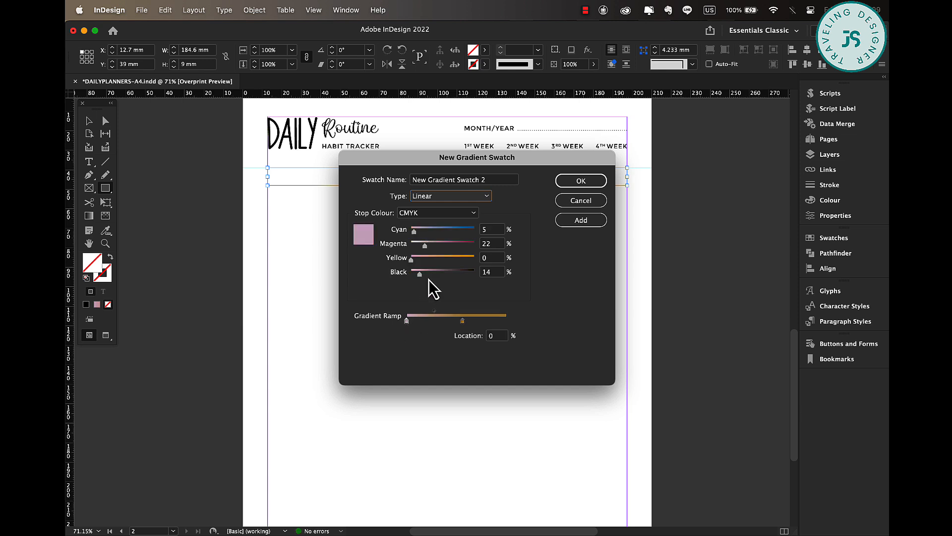
mouse_move(412, 263)
left_mouse_down()
mouse_move(448, 263)
mouse_move(426, 274)
left_mouse_up()
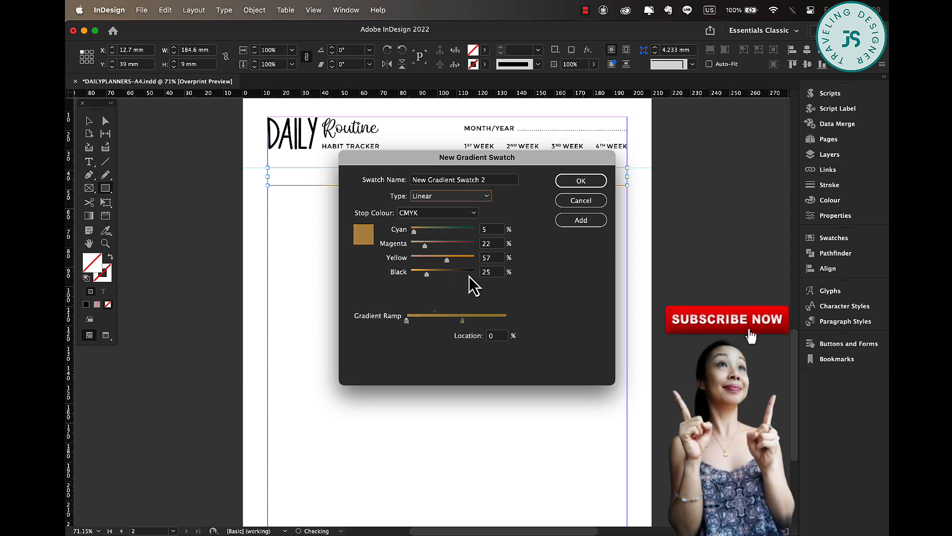
left_click(457, 321)
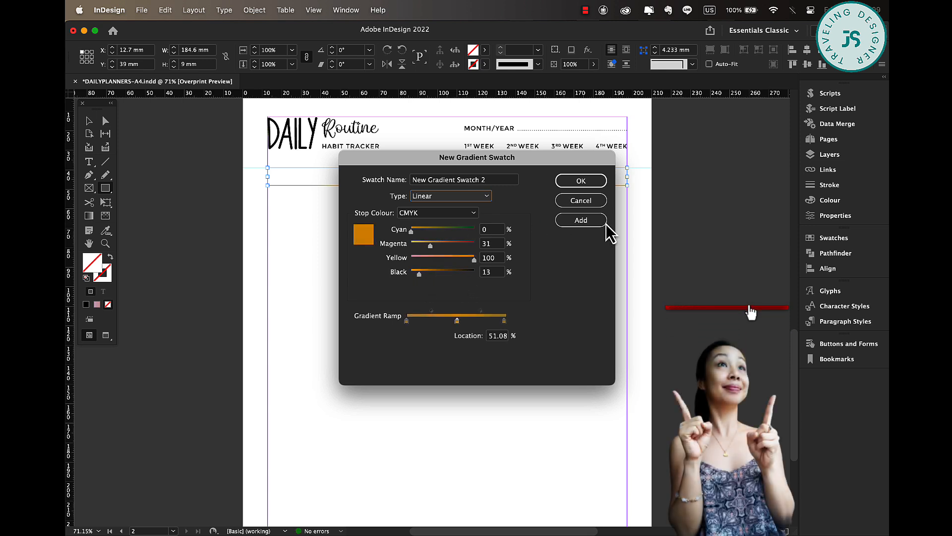
left_click(602, 223)
left_click(589, 182)
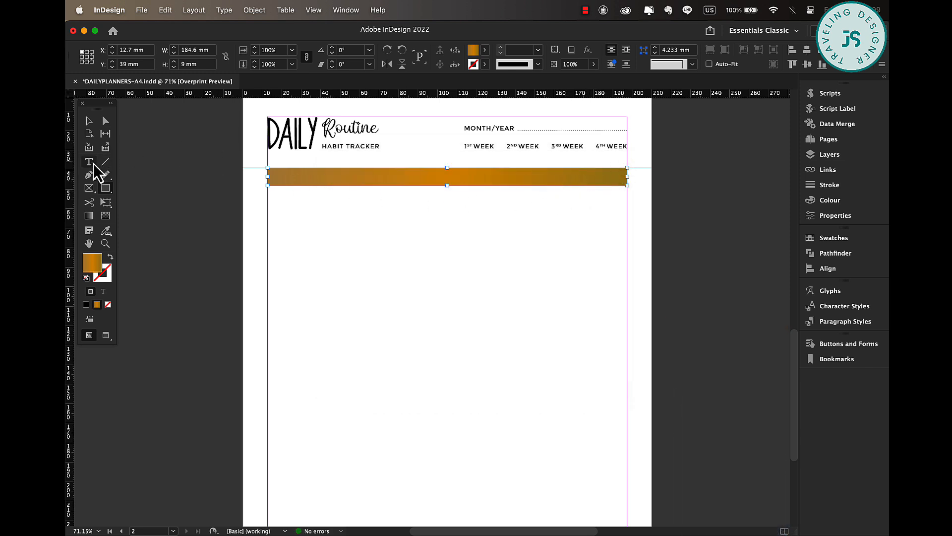
Duplicate "HABIT TRACKER" onto the gradient bar, in front of it, and widen the copy's text frame to about 105 mm
left_click(88, 121)
left_click(358, 131)
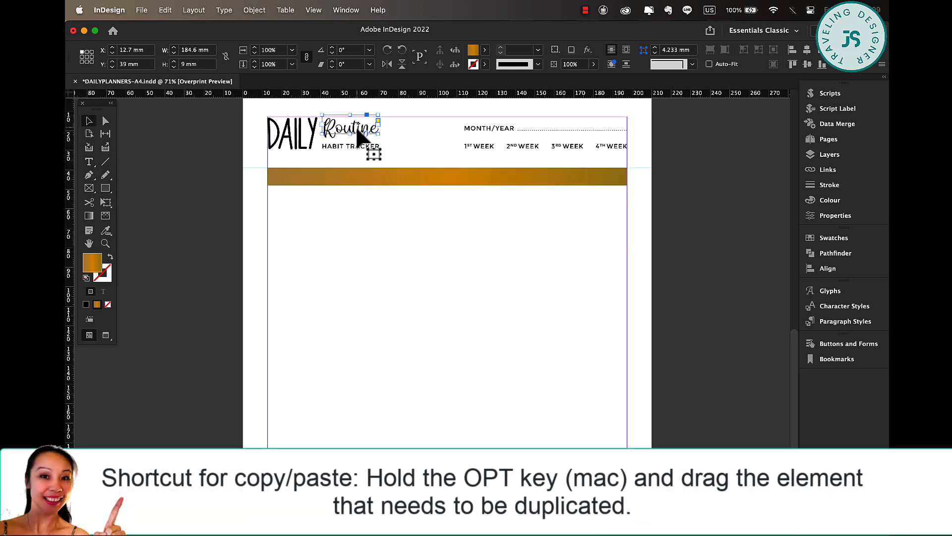
left_click_drag(357, 147, 464, 182)
right_click(464, 182)
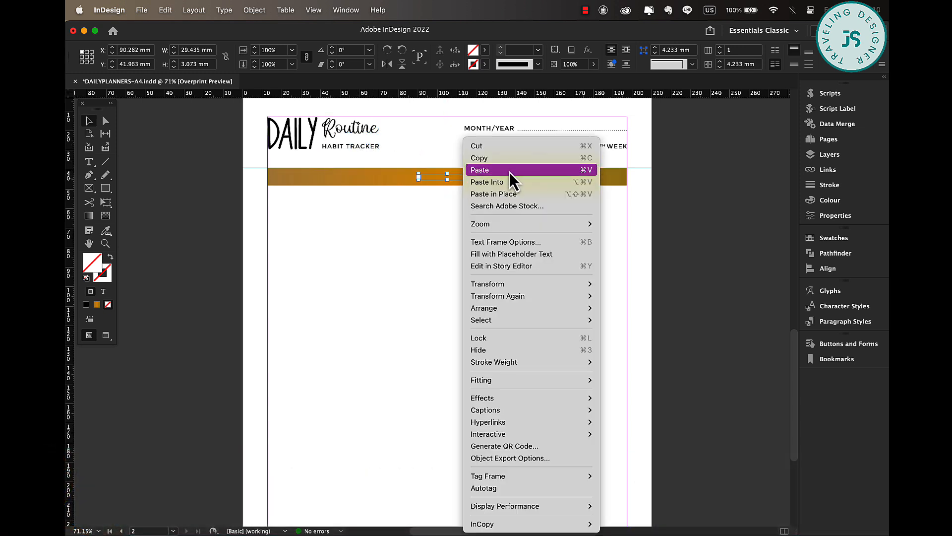
mouse_move(525, 307)
left_click(618, 308)
left_click_drag(475, 176, 623, 172)
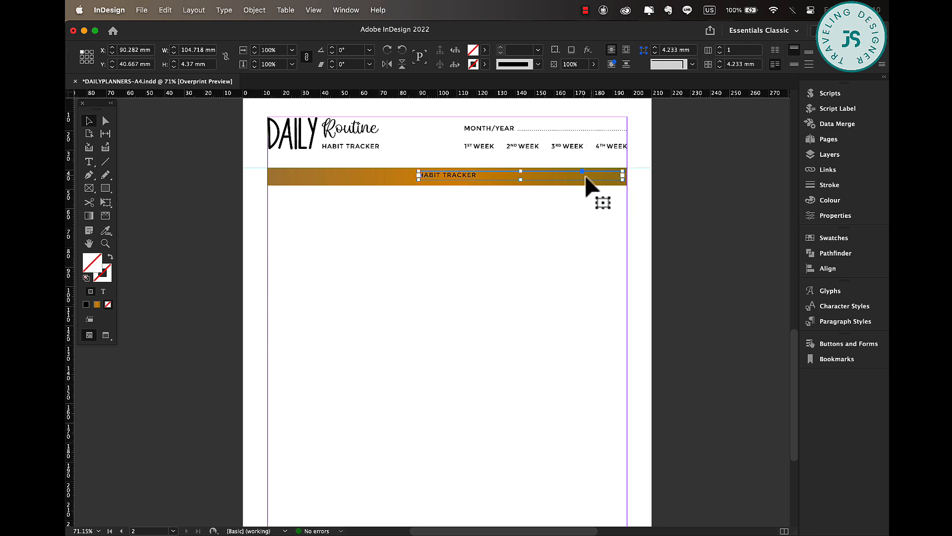
Replace the copied text on the bar with the weekday initials "M T W T F S S" and set them to 12 pt
double_click(579, 175)
key("super+a")
scroll(579, 175, "right", 5)
type("M")
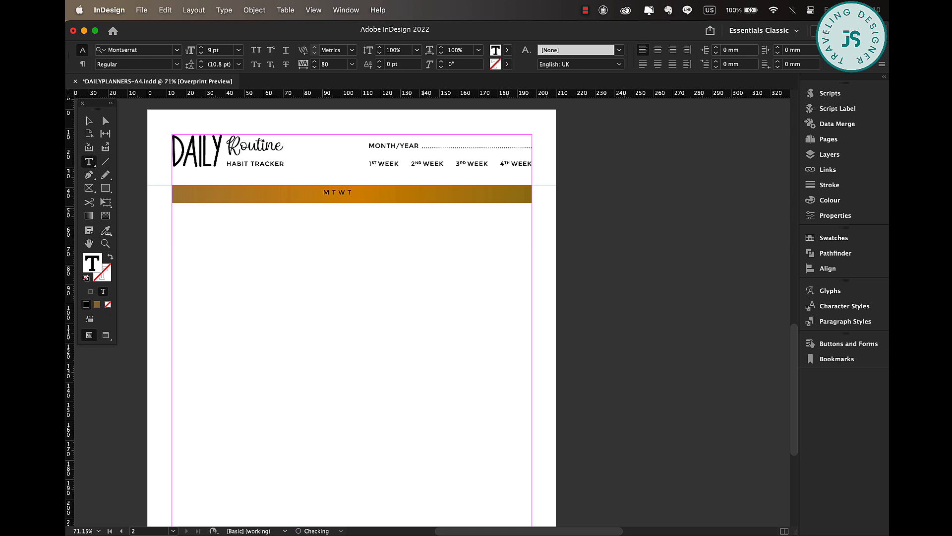
key("super+a")
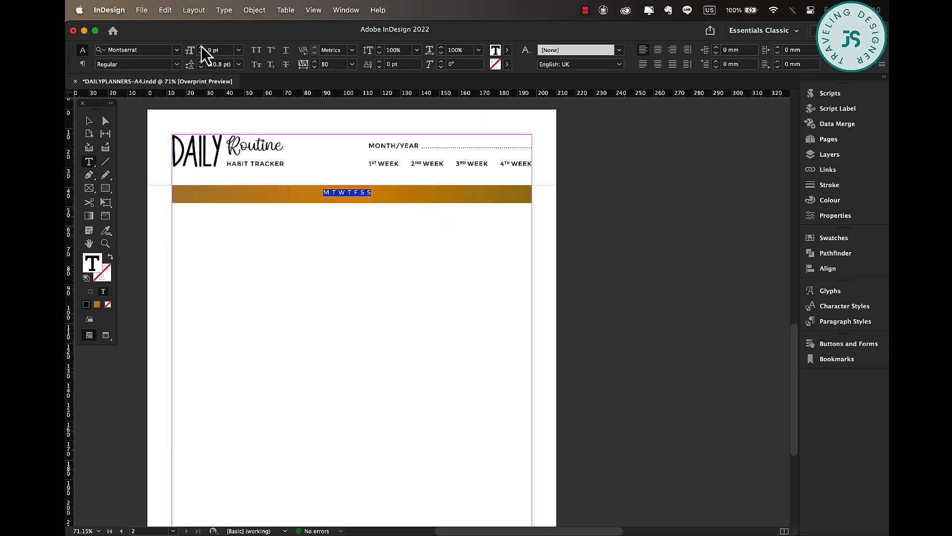
left_click(203, 49)
left_click(203, 48)
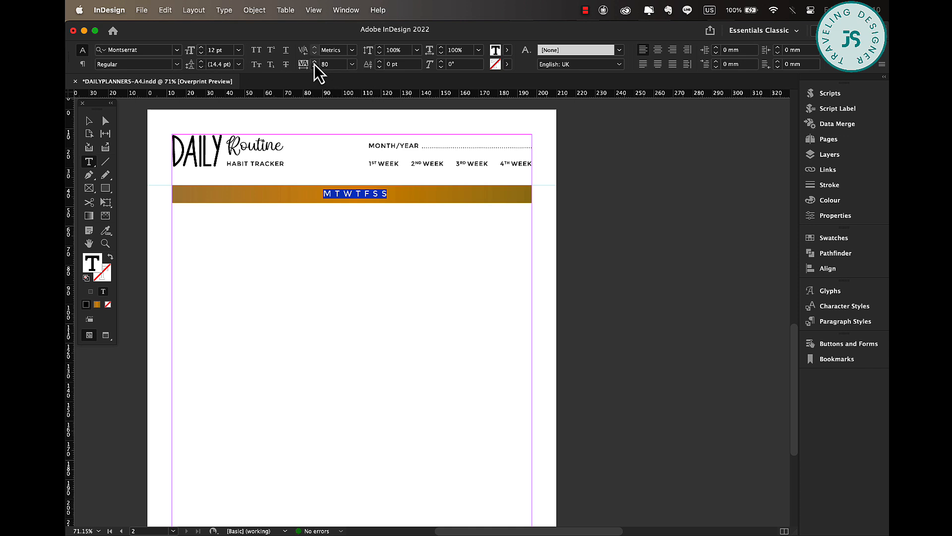
Spread the weekday initials apart by setting their tracking to 1000
left_click(333, 65)
key("shift+Up")
key("shift+Up")
key("shift+Up")
key("shift+Up")
key("shift+Up")
key("shift+Up")
key("shift+Up")
key("shift+Up")
key("shift+Up")
key("shift+Up")
key("Return")
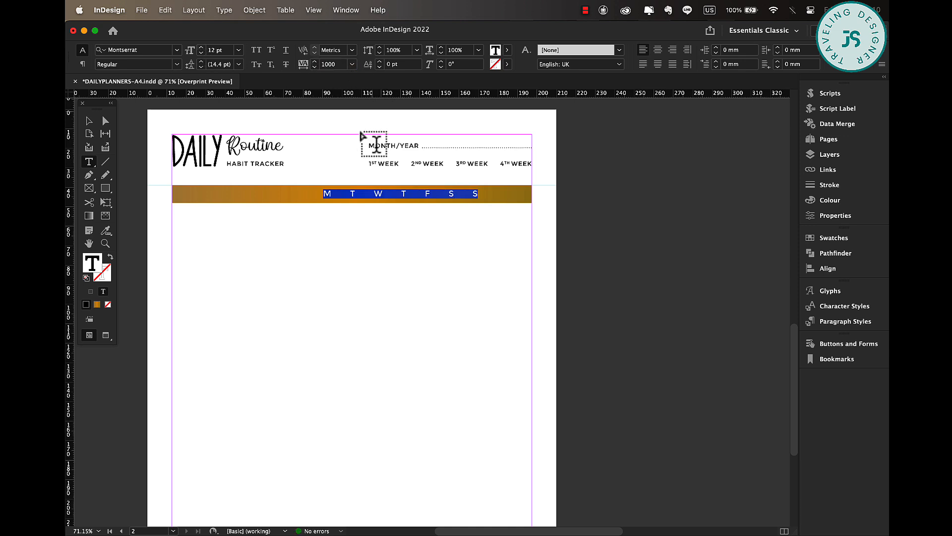
Fit the weekday text frame to its content and move it under the week labels, vertically centred near the bar's right end
left_click(89, 121)
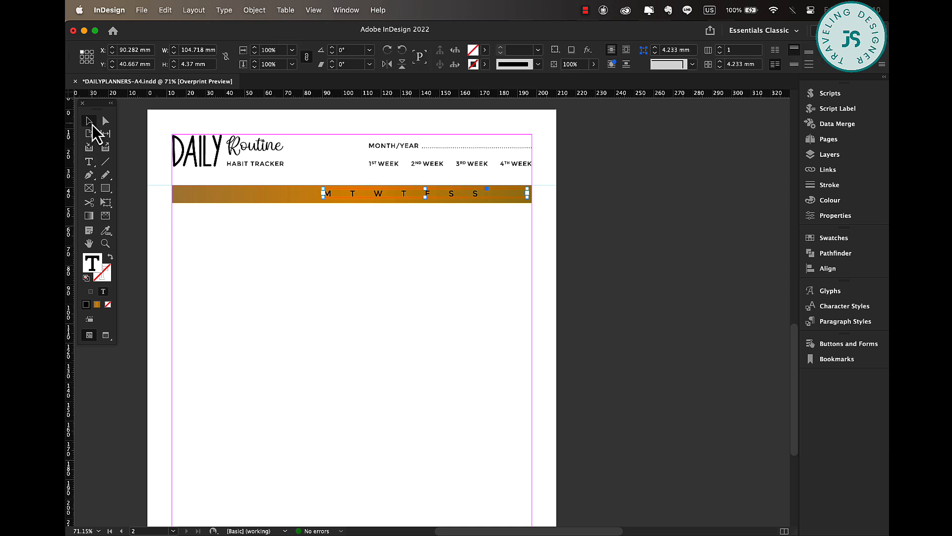
double_click(526, 196)
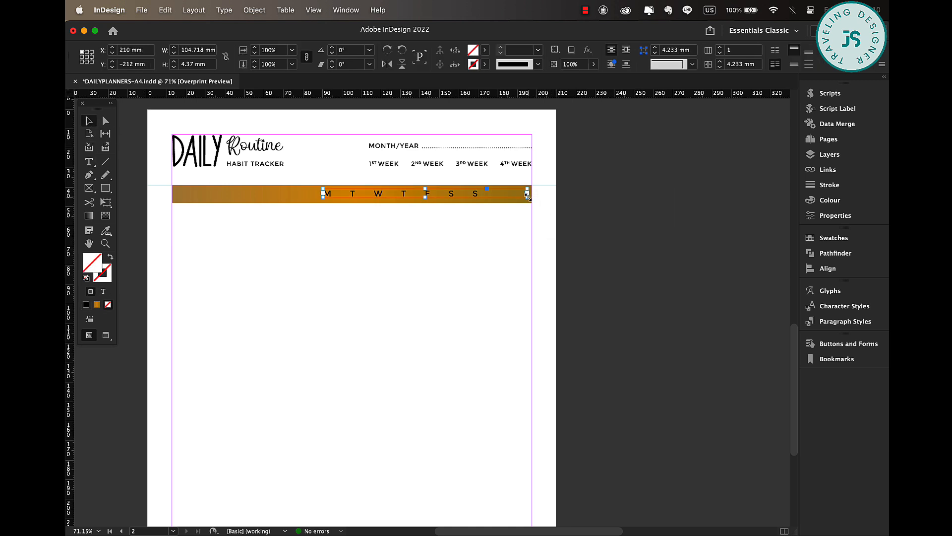
left_click_drag(476, 195, 515, 196)
double_click(516, 197)
left_click_drag(466, 192, 506, 197)
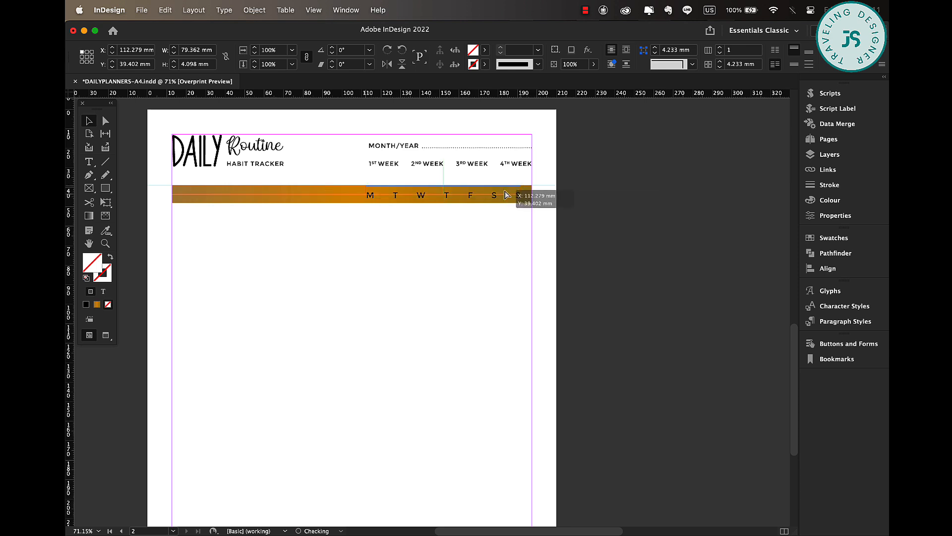
key("Up")
key("Up")
key("Up")
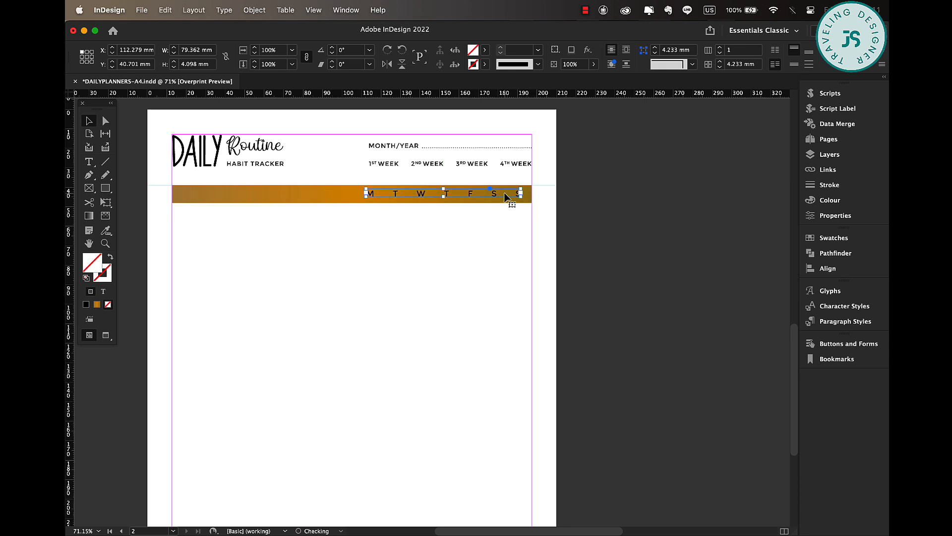
Duplicate the script word "Routine" onto the left end of the gradient bar and send the bar to the back
scroll(505, 194, "up", 4)
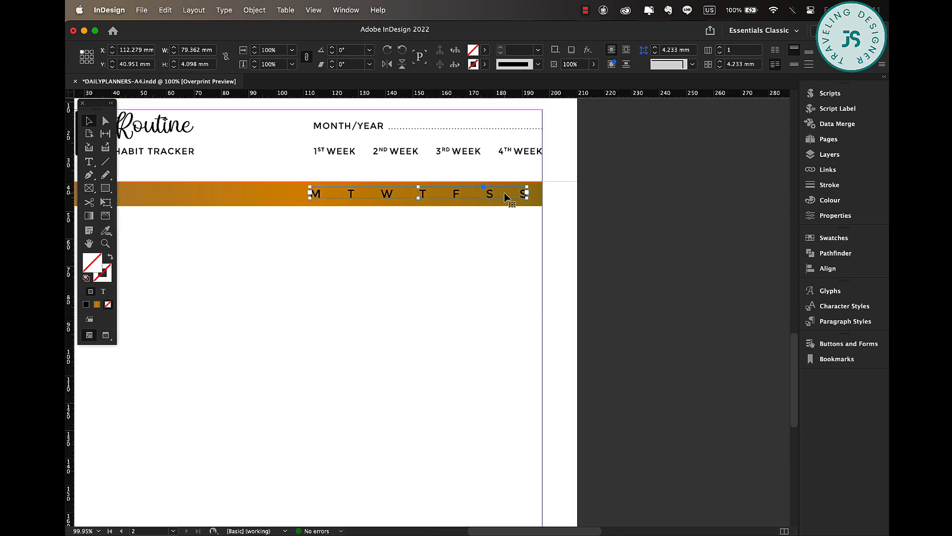
scroll(505, 194, "down", 3)
scroll(505, 194, "left", 4)
scroll(504, 191, "left", 1)
scroll(504, 191, "up", 1)
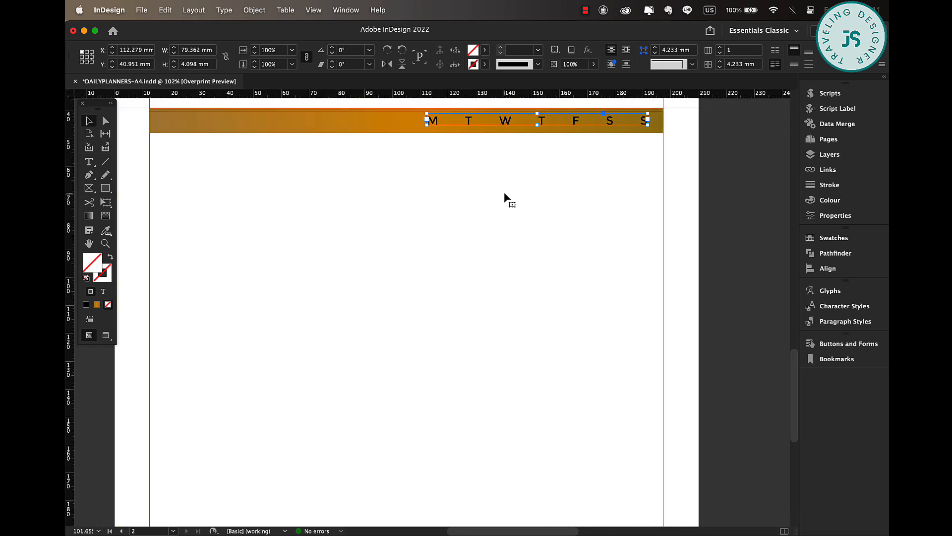
scroll(504, 192, "up", 5)
scroll(504, 191, "left", 2)
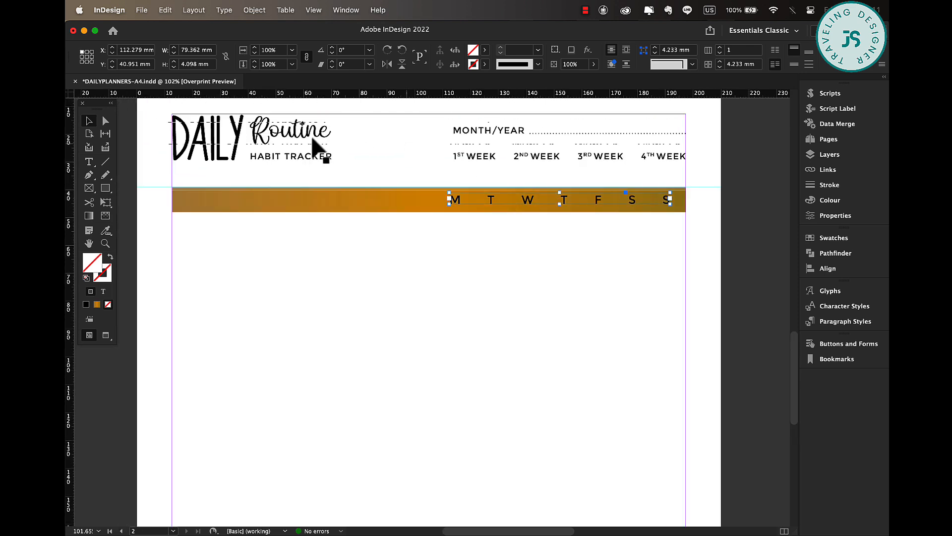
left_click(281, 133)
left_click_drag(311, 132, 240, 216)
left_click(238, 214)
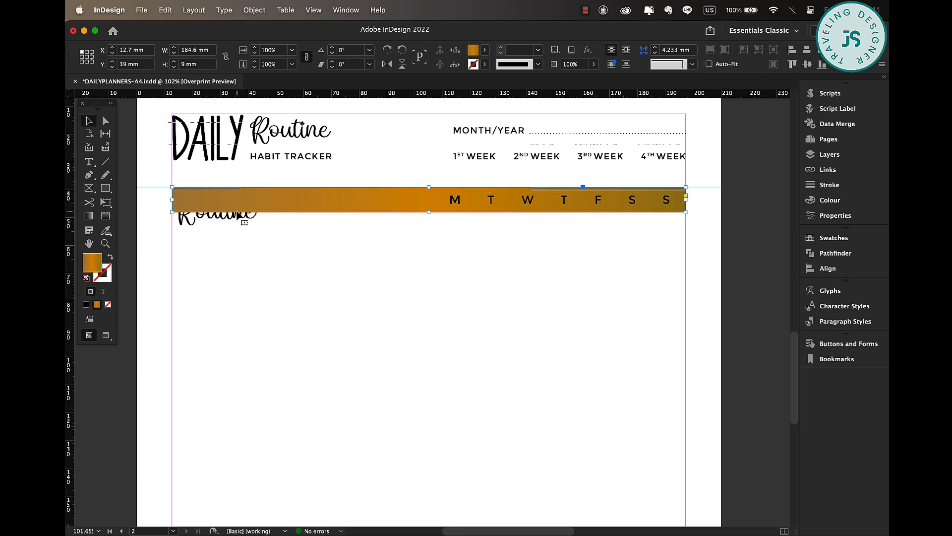
right_click(238, 214)
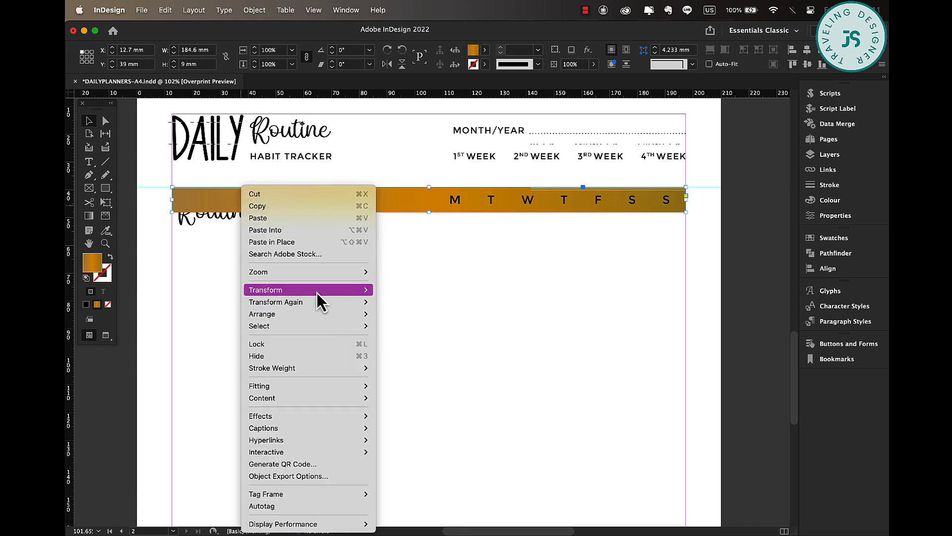
mouse_move(323, 314)
left_click(424, 350)
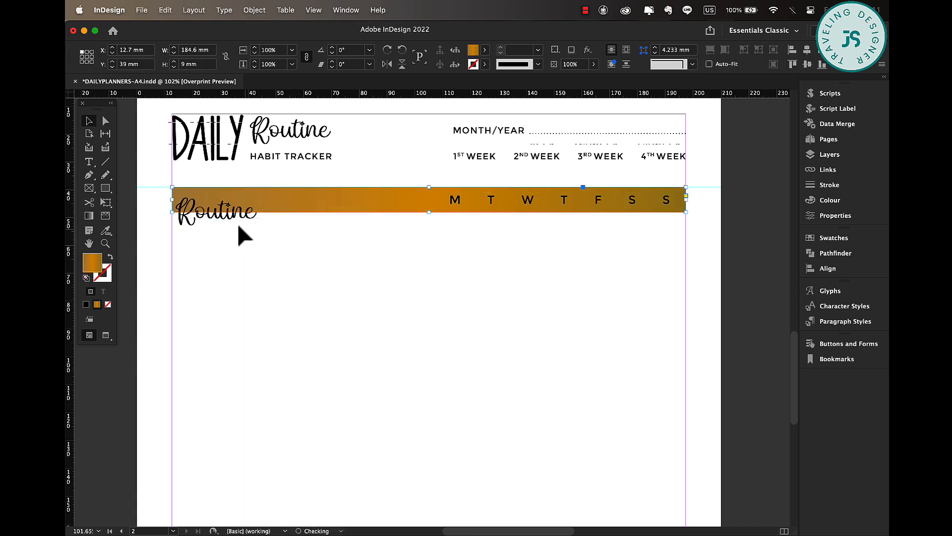
Replace the duplicated "Routine" text on the bar with "body"
left_click(232, 217)
double_click(244, 214)
key("super+a")
type("body")
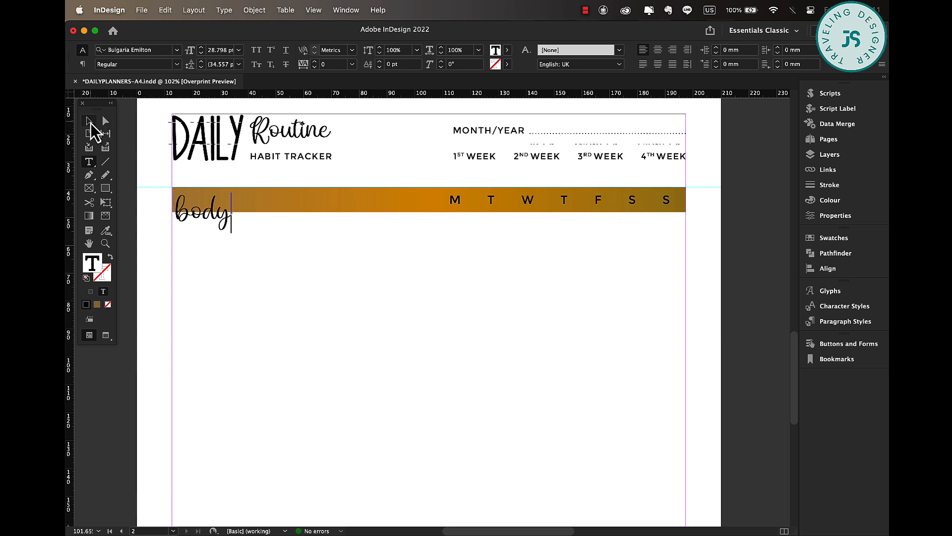
Scale "body" down to about 17 mm wide and 5.9 mm high and centre it vertically at the bar's left end
left_click(90, 122)
left_click_drag(257, 220, 223, 208)
key("Up")
key("Up")
key("Up")
key("Up")
key("Up")
key("Up")
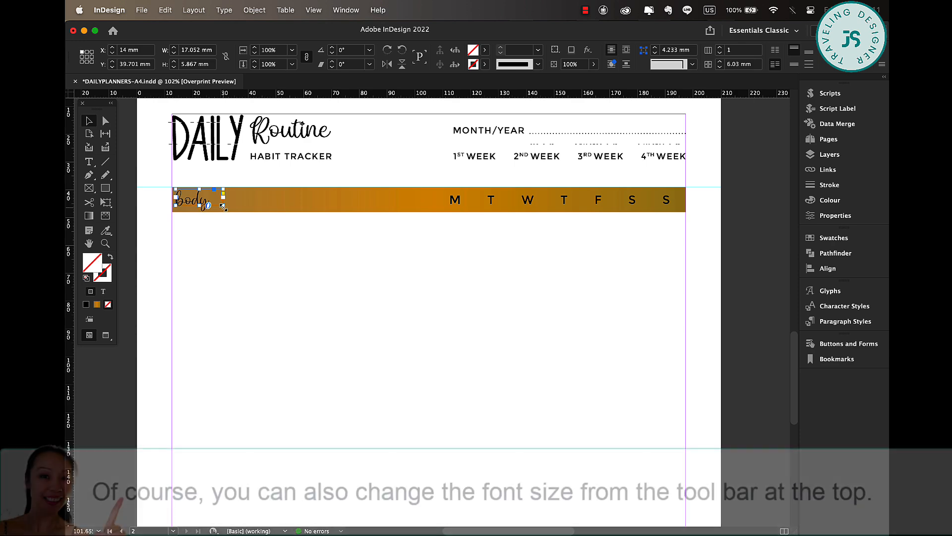
left_click(260, 246)
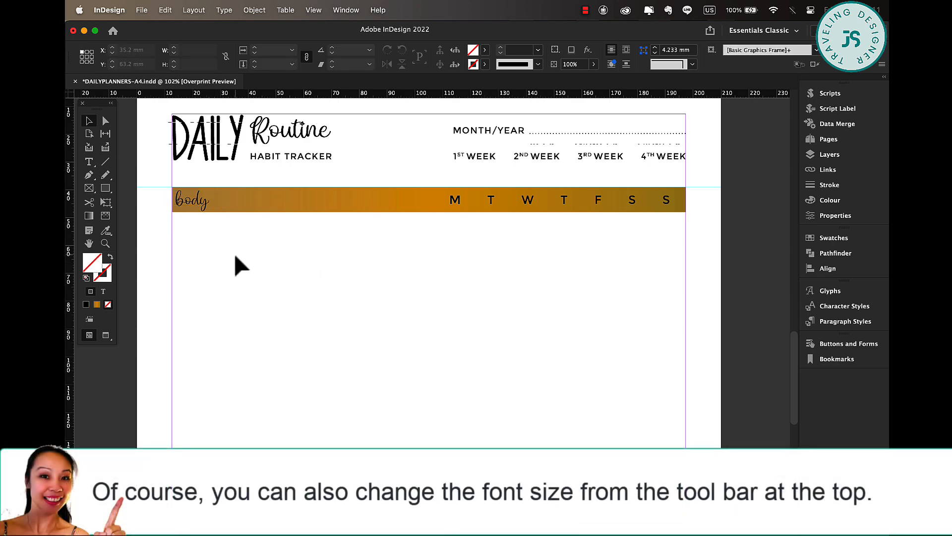
scroll(235, 256, "down", 5)
scroll(234, 256, "down", 3)
scroll(235, 255, "left", 2)
scroll(234, 255, "up", 1)
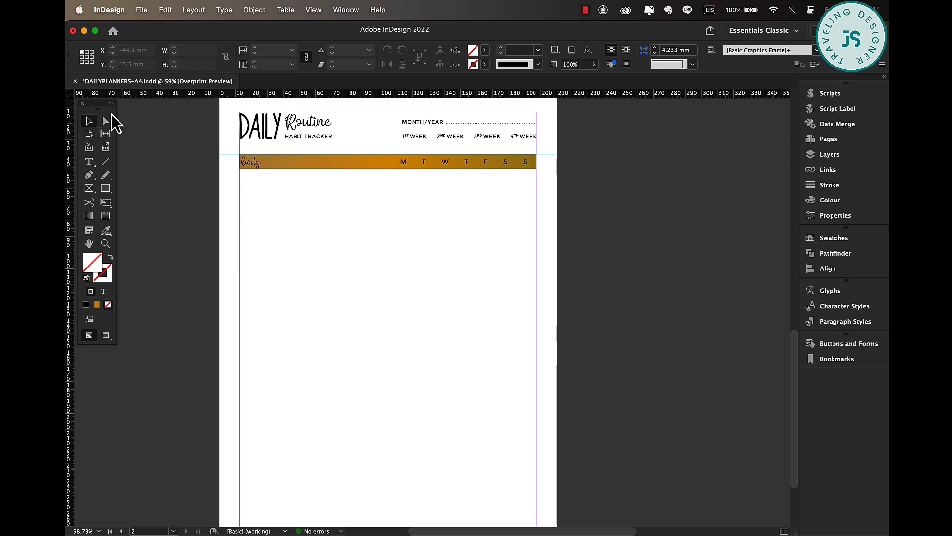
Create a table with seven body rows and one column, about 97 mm wide and 69 mm high, directly below the "body" bar
key("t")
left_click(286, 10)
left_click(306, 29)
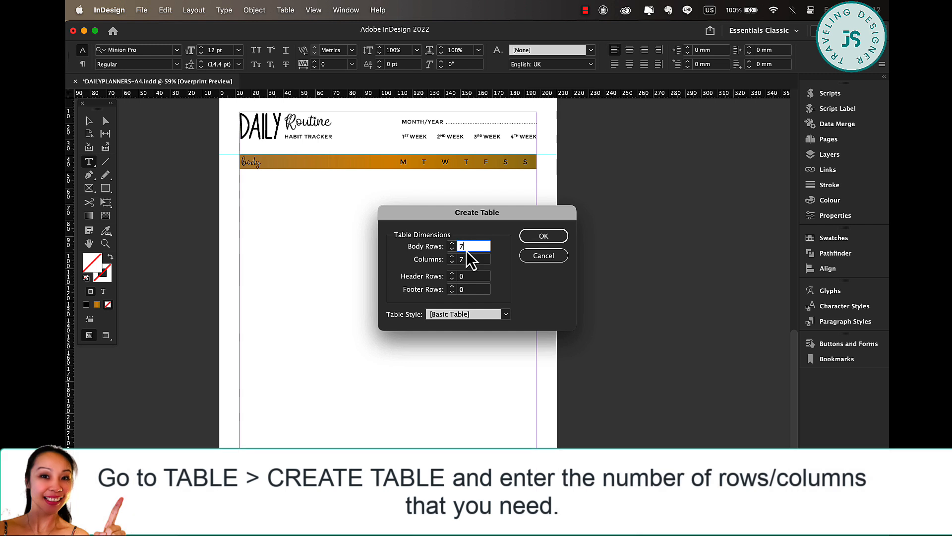
left_click(533, 237)
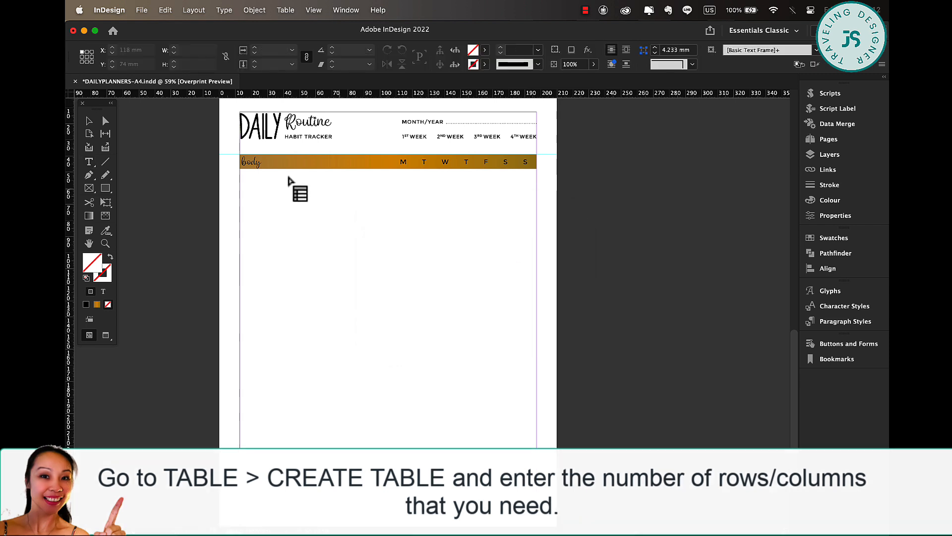
left_click_drag(240, 170, 396, 280)
left_click(90, 121)
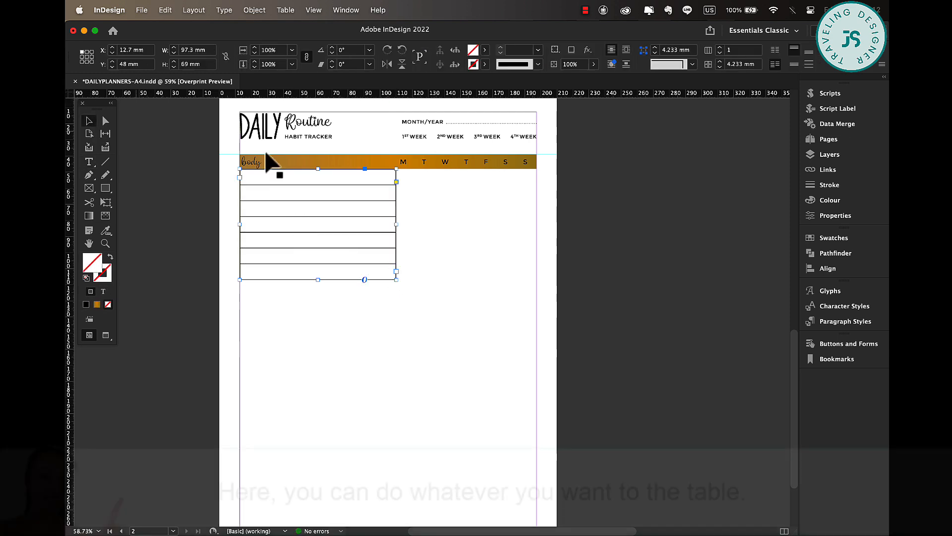
Set the stroke of the table's top and side borders to None, keeping the horizontal writing lines
double_click(346, 170)
left_click(346, 160)
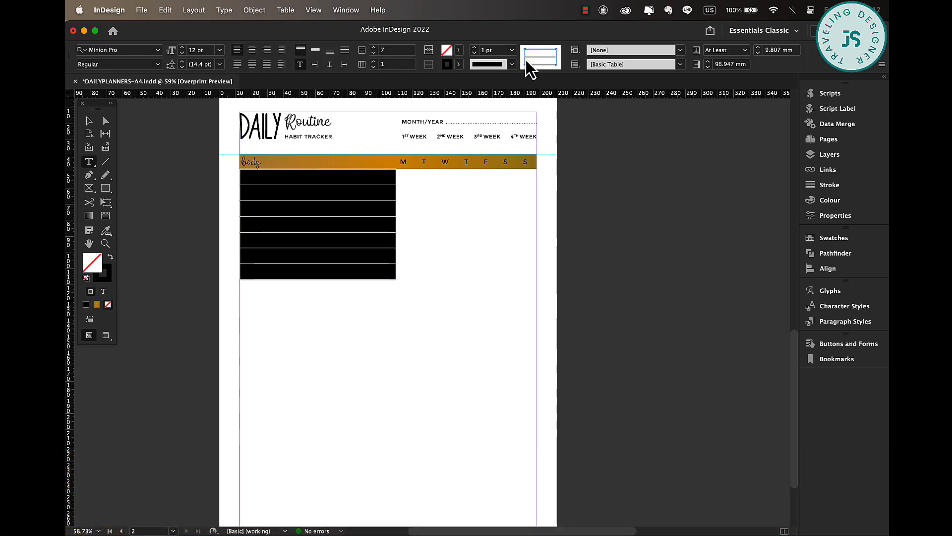
left_click(457, 67)
left_click(362, 99)
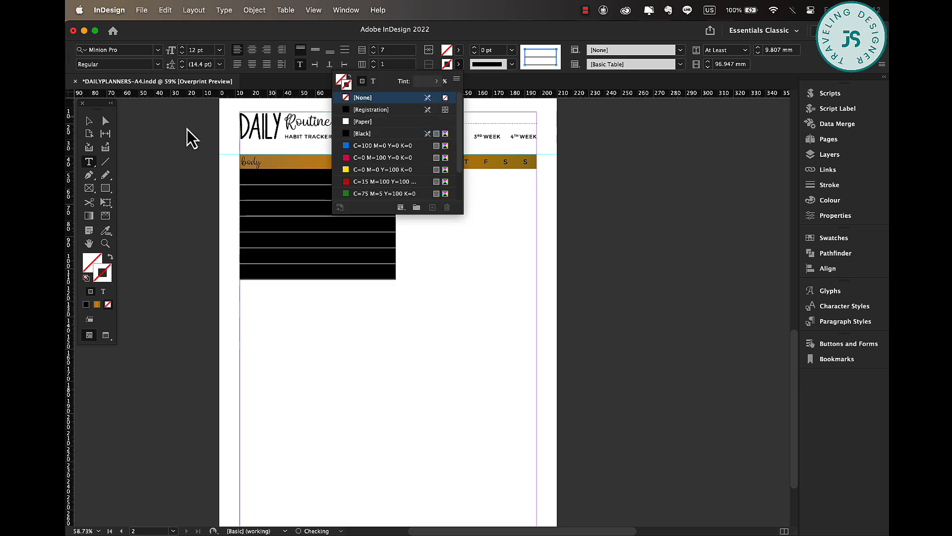
left_click(83, 121)
left_click(442, 218)
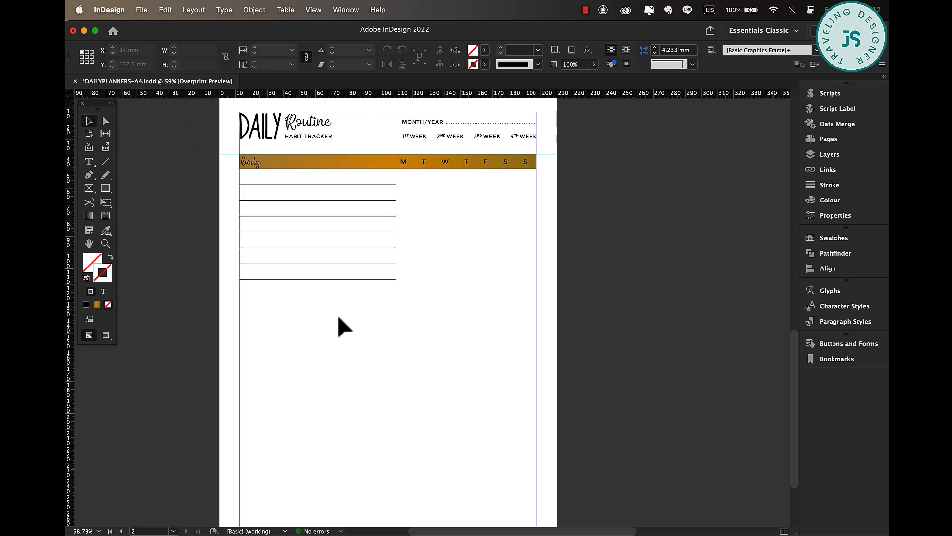
Draw a 6 mm circle under the weekday letter M and fill it with New Gradient Swatch 2
scroll(432, 303, "up", 5)
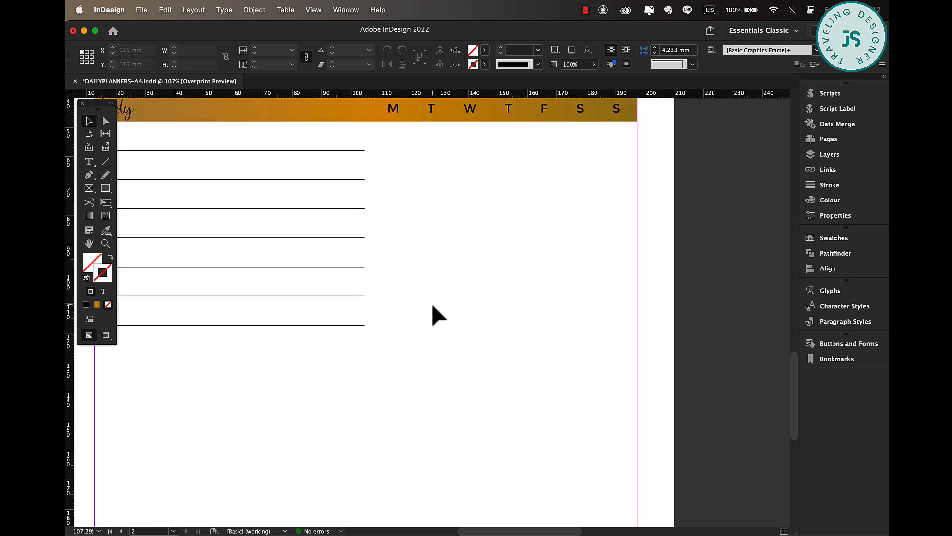
left_click_drag(105, 190, 147, 212)
left_click_drag(358, 198, 376, 215)
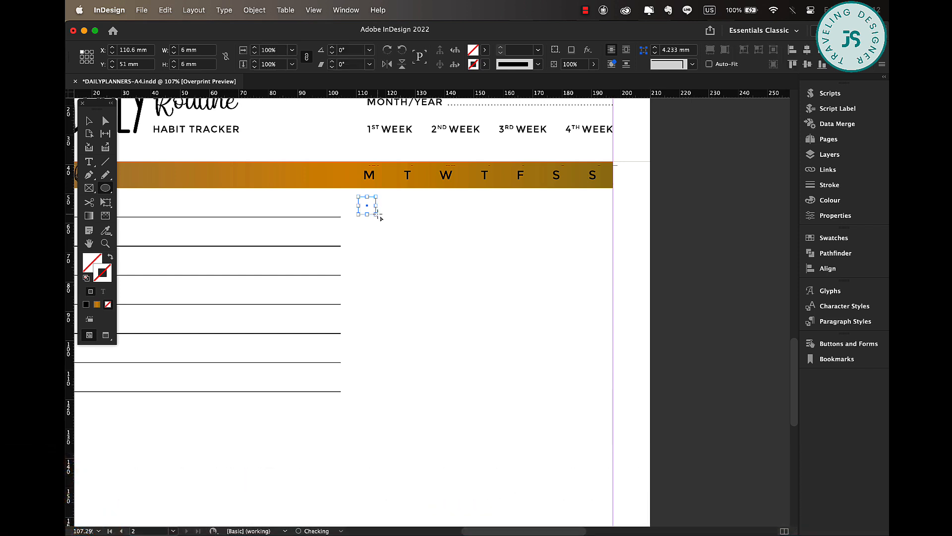
left_click(485, 64)
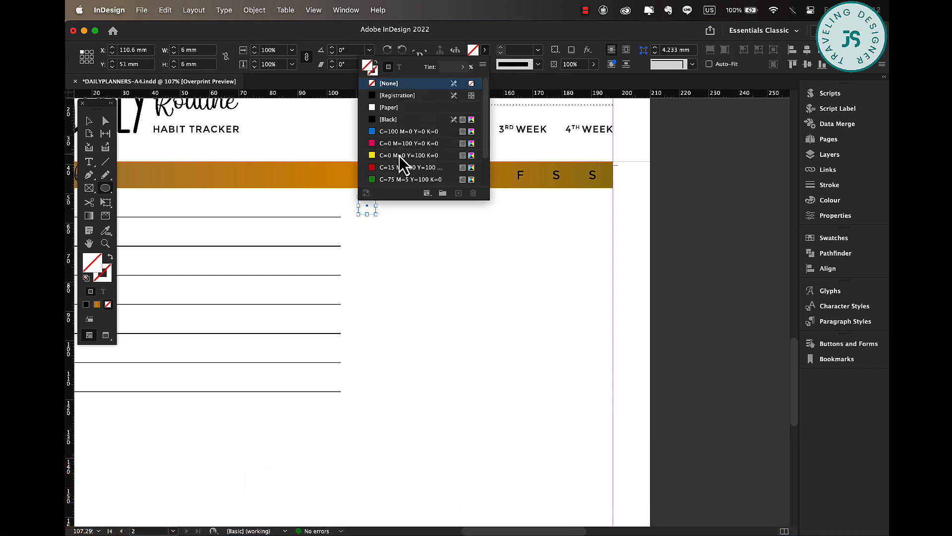
scroll(400, 157, "down", 3)
left_click(392, 179)
key("v")
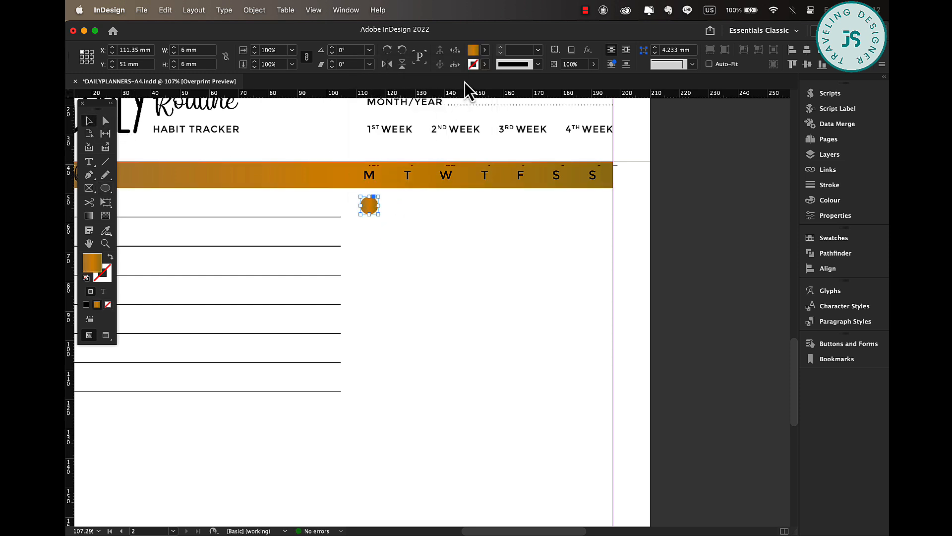
left_click(485, 50)
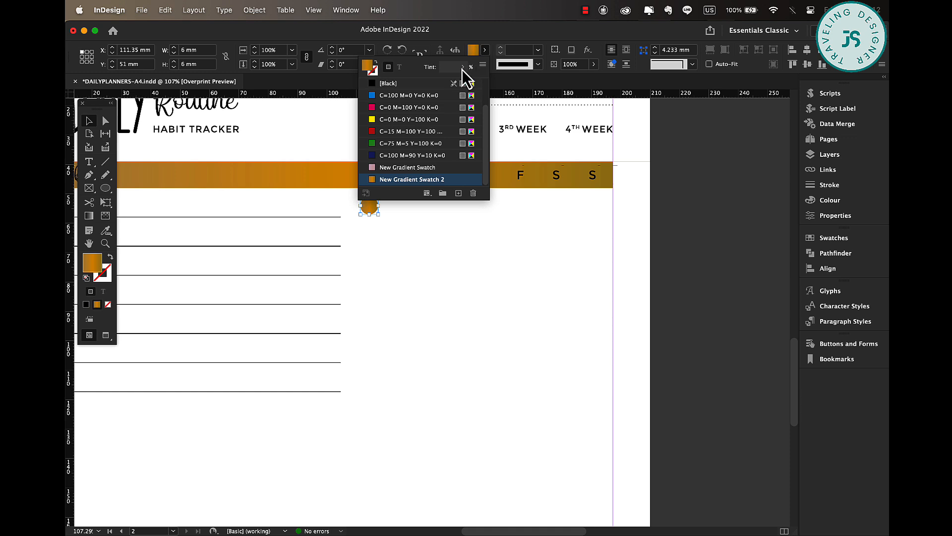
key("Escape")
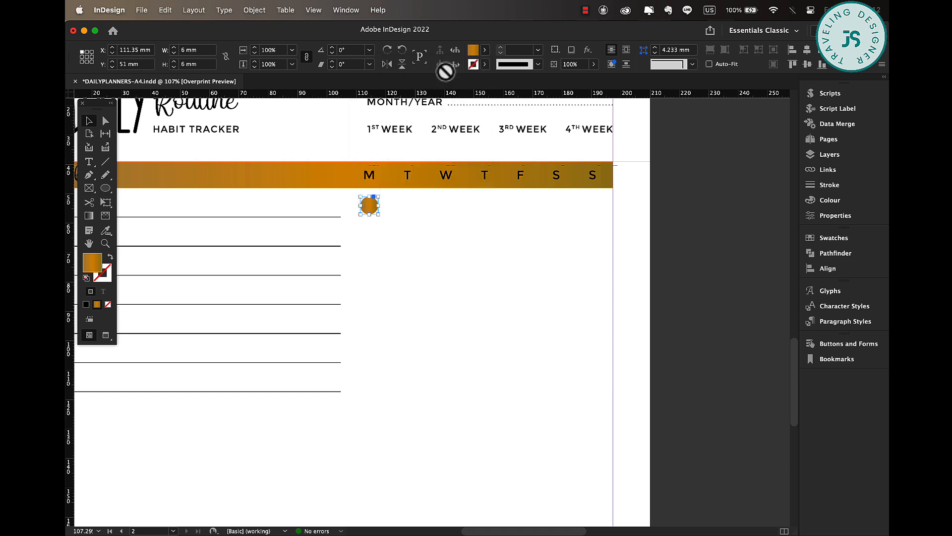
Duplicate the circle under each remaining weekday letter and distribute the horizontal spacing of the seven circles evenly
mouse_move(373, 218)
left_mouse_down()
mouse_move(448, 206)
mouse_move(599, 208)
mouse_move(362, 215)
left_mouse_up()
left_click(368, 205, "shift")
left_click(827, 270)
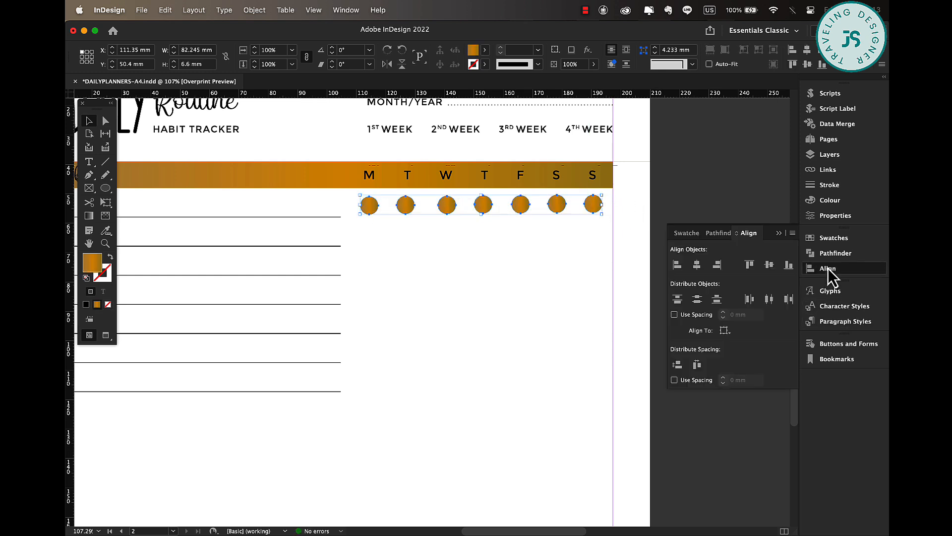
left_click(697, 366)
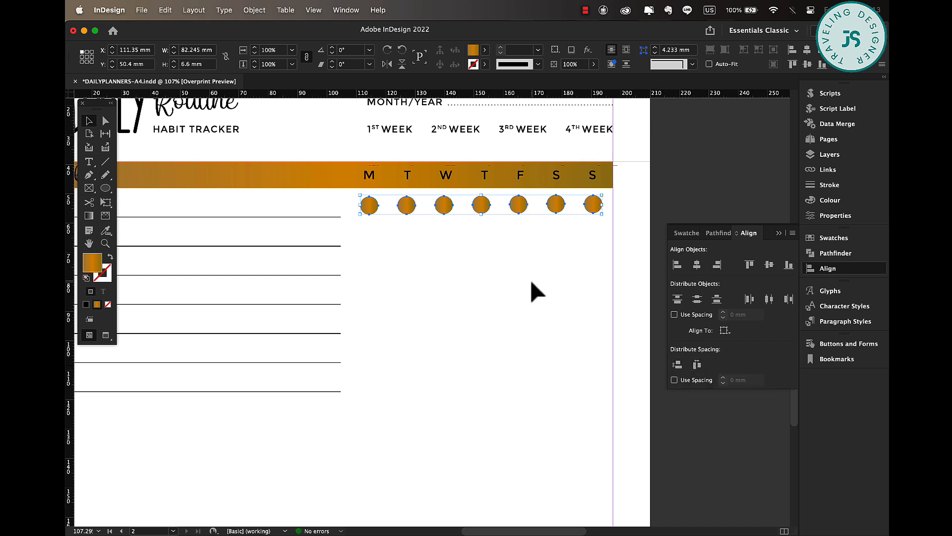
left_click(468, 257)
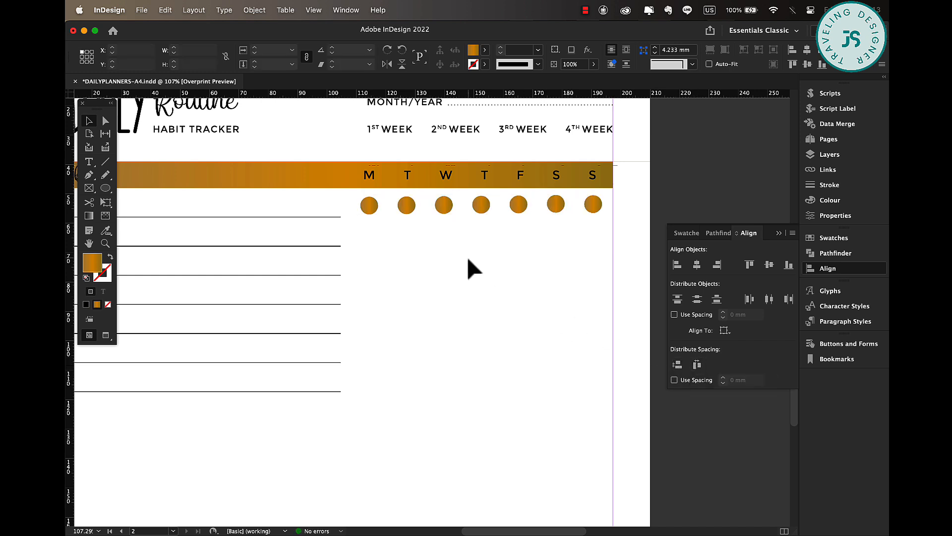
Nudge the individual circles sideways so each one sits centred beneath its weekday letter
left_click(518, 205)
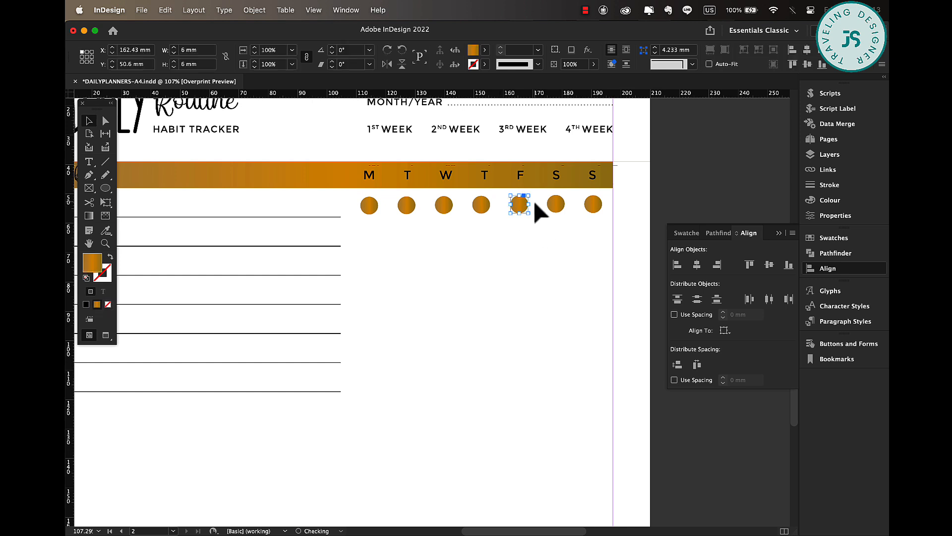
left_click(541, 206)
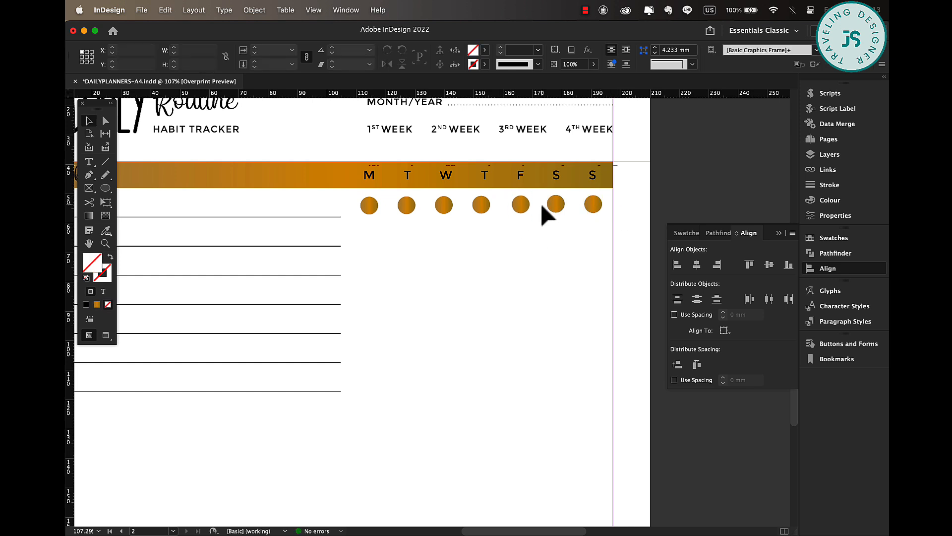
left_click(445, 205)
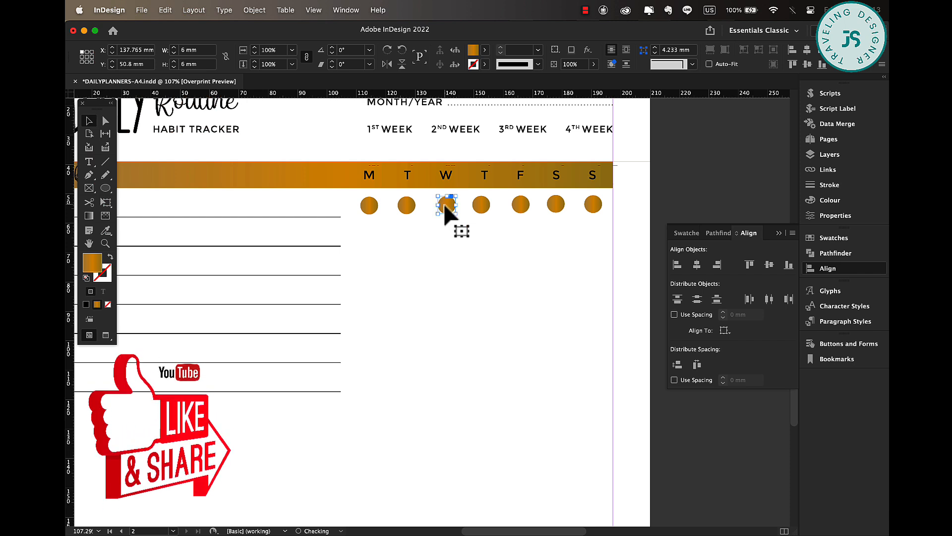
left_click(478, 211)
left_click_drag(478, 212, 480, 213)
left_click(558, 207)
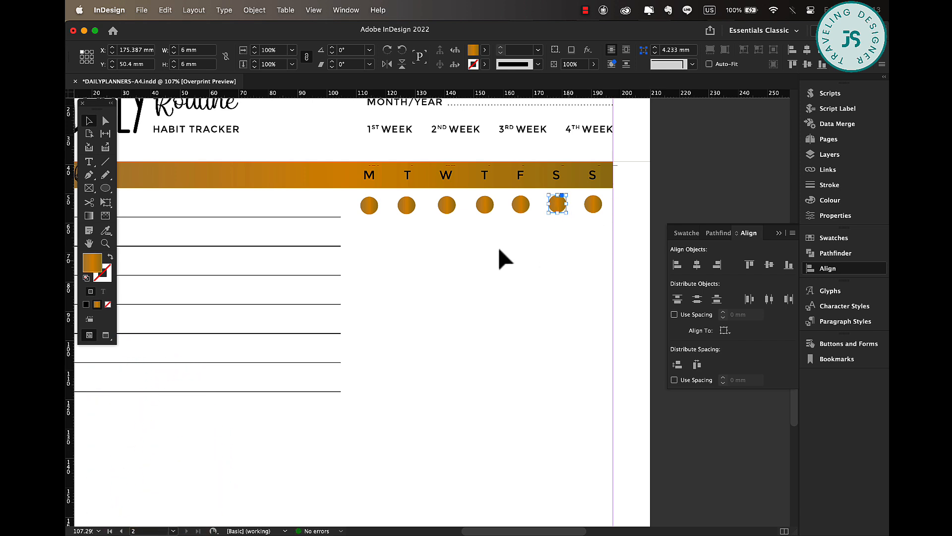
left_click(408, 207)
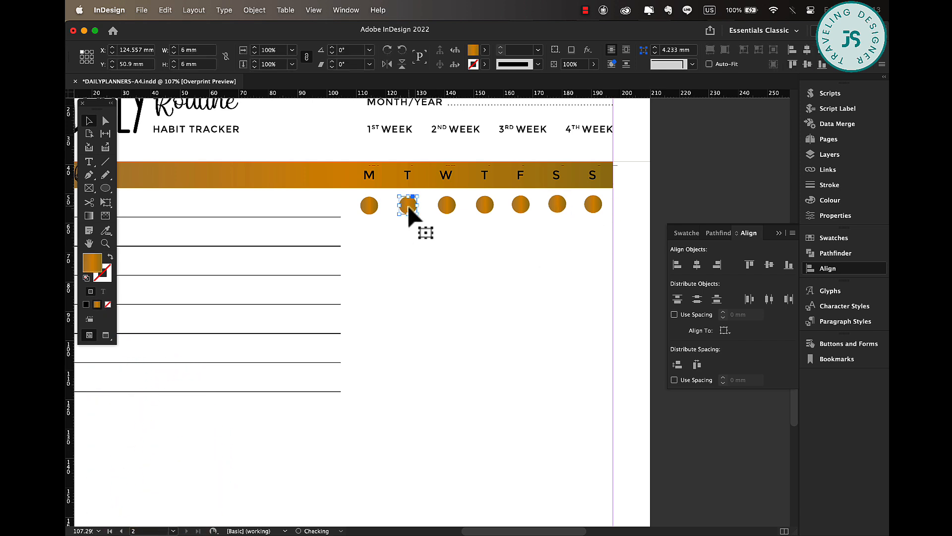
left_click(373, 203)
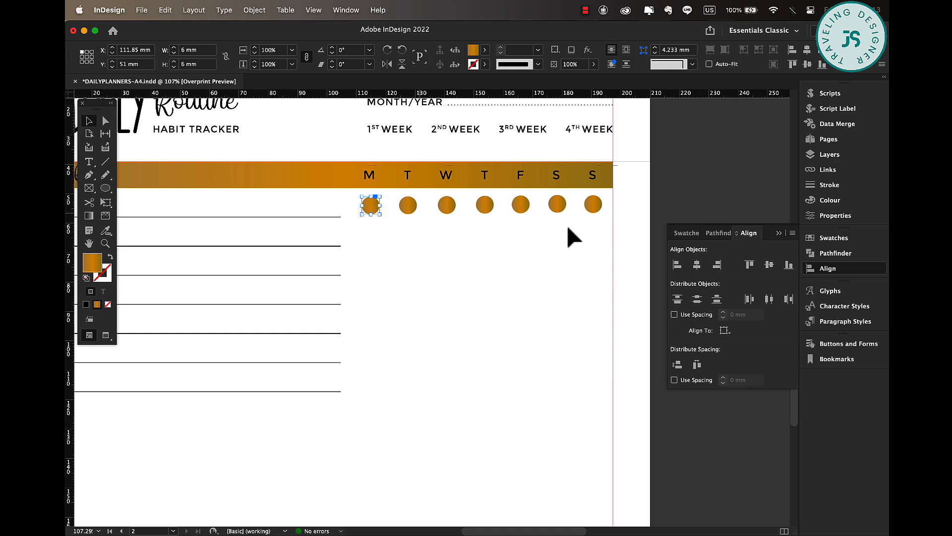
Move the row of seven circles slightly up above the first writing line and group them
left_click_drag(625, 203, 349, 222)
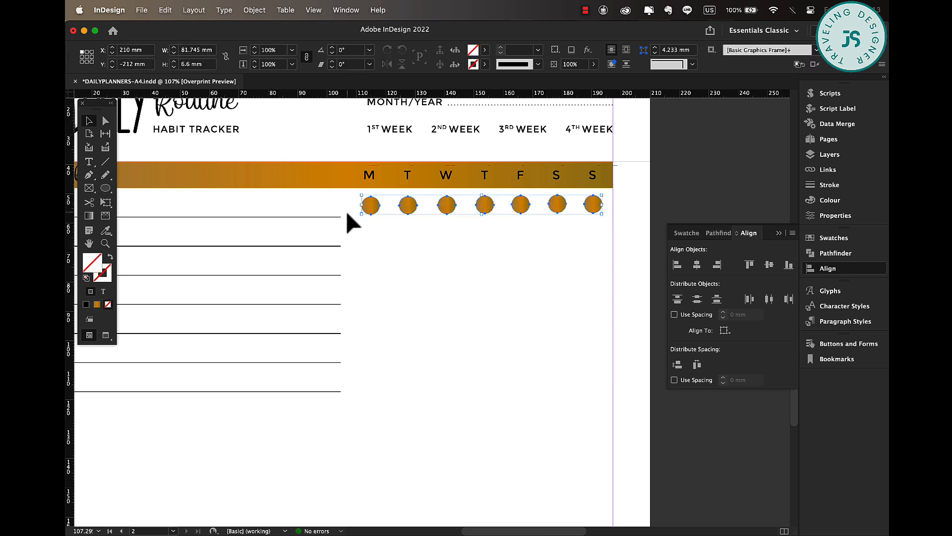
key("Up")
key("Up")
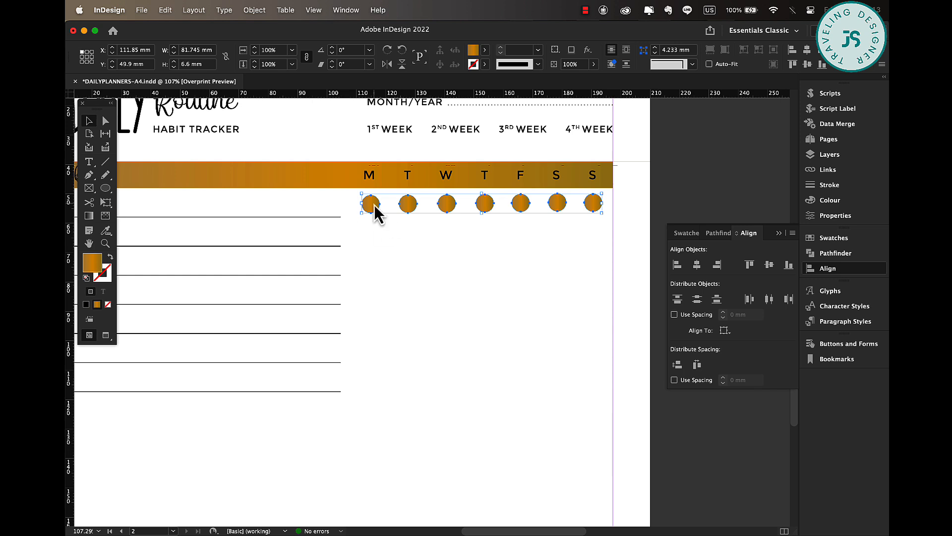
right_click(375, 204)
left_click(370, 212)
Duplicate the grouped circle row straight down until each of the seven writing lines has its own row
left_click_drag(370, 213, 368, 241)
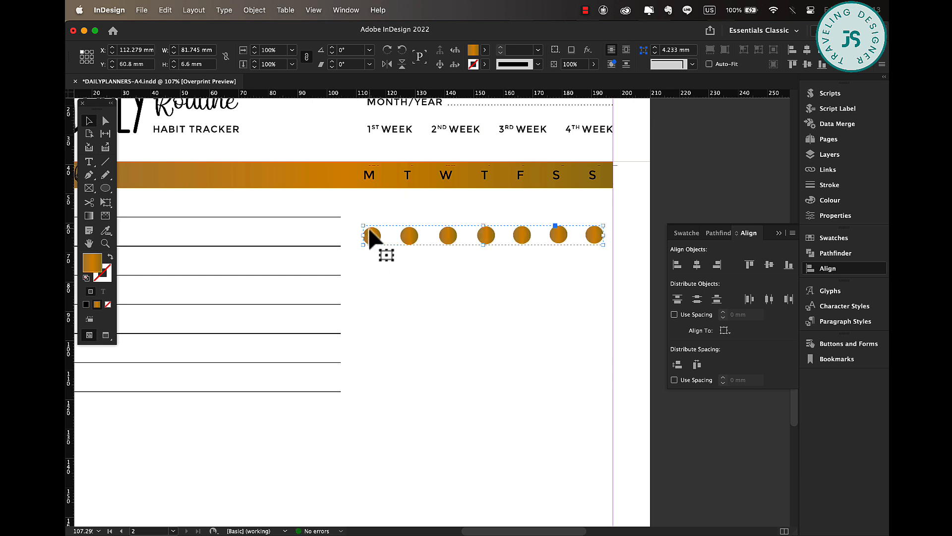
key("super+z")
left_click_drag(374, 208, 373, 239)
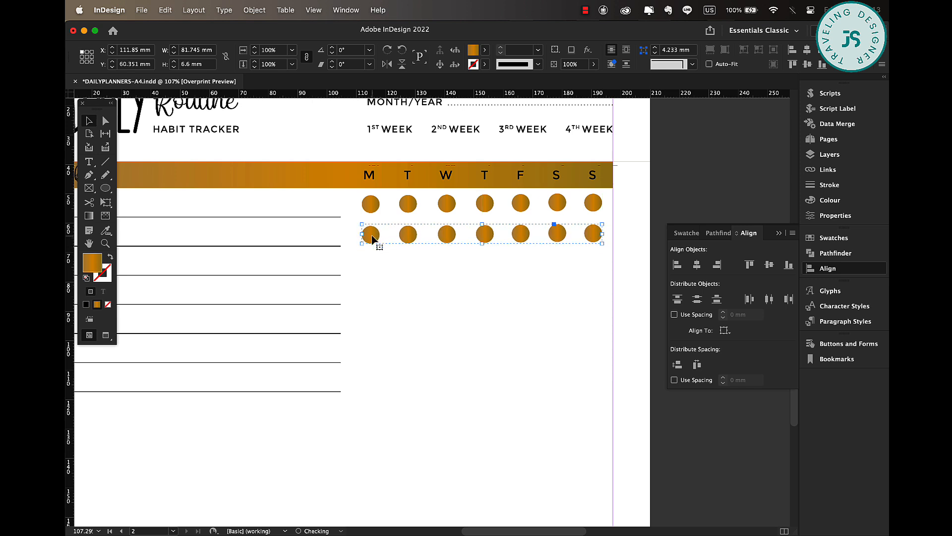
left_click(371, 206, "shift")
left_click_drag(371, 206, 370, 262)
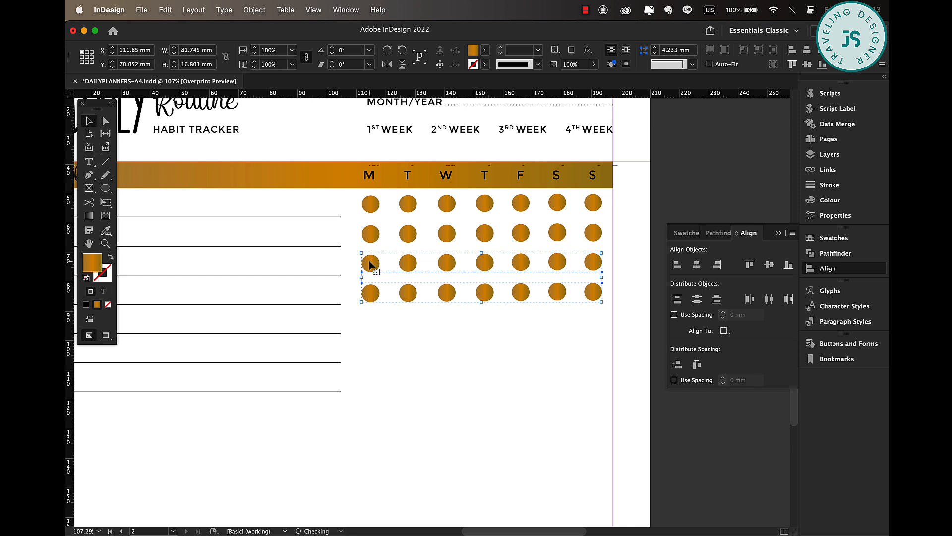
left_click(378, 240, "shift")
left_click_drag(378, 249, 379, 329)
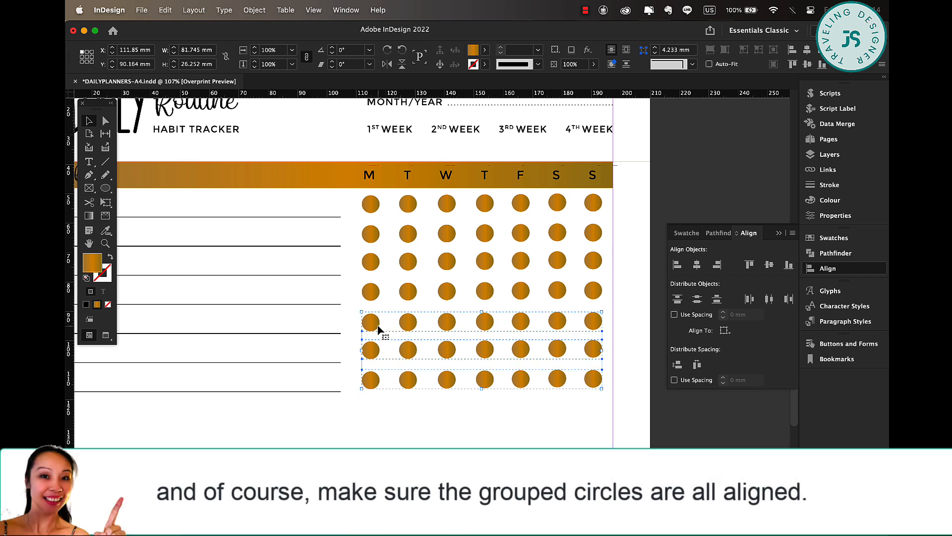
Nudge the lowest circle rows up and distribute the vertical spacing of all seven rows evenly
key("Up")
left_click_drag(355, 192, 398, 397)
left_click(678, 365)
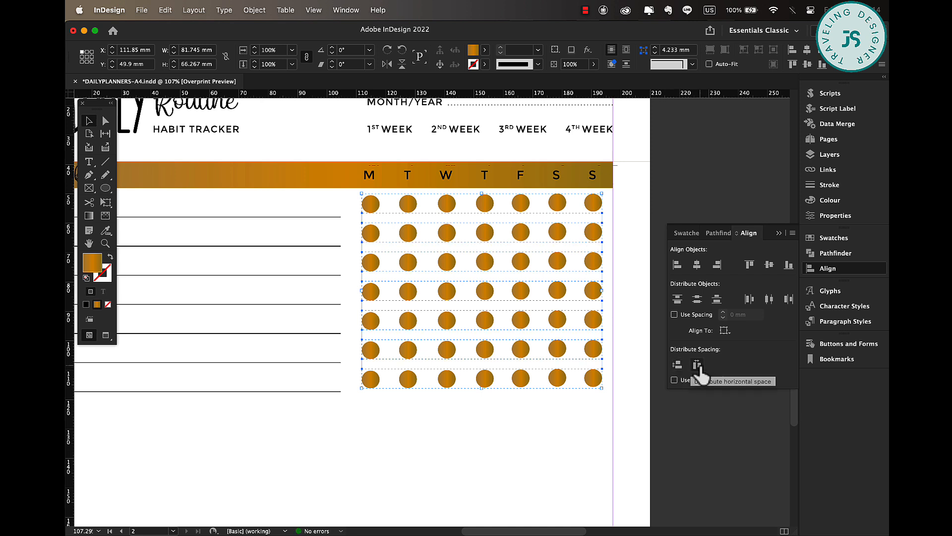
left_click(538, 439)
left_click(780, 233)
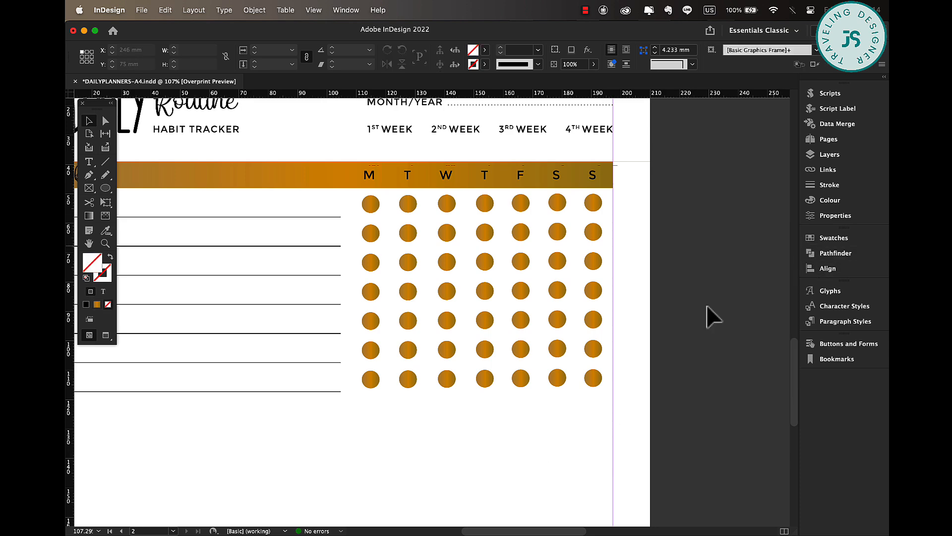
Group the whole "body" section, including the gradient bar, its texts, the lined table and all circle rows
scroll(519, 401, "down", 3)
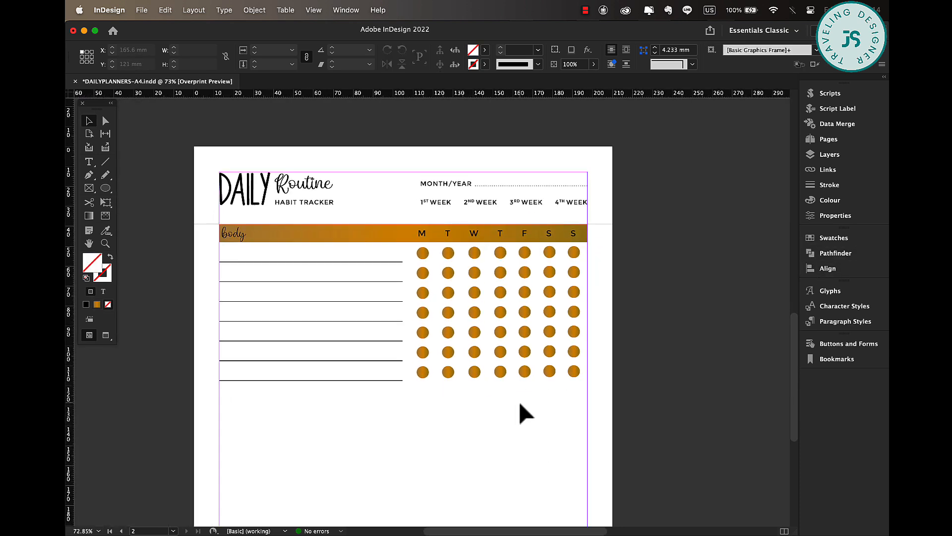
scroll(519, 401, "down", 3)
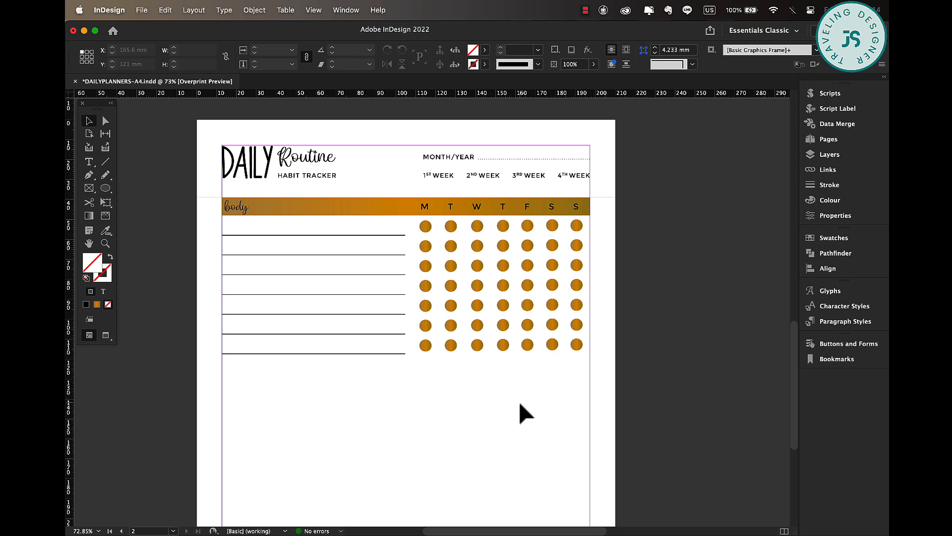
left_click_drag(199, 189, 595, 347)
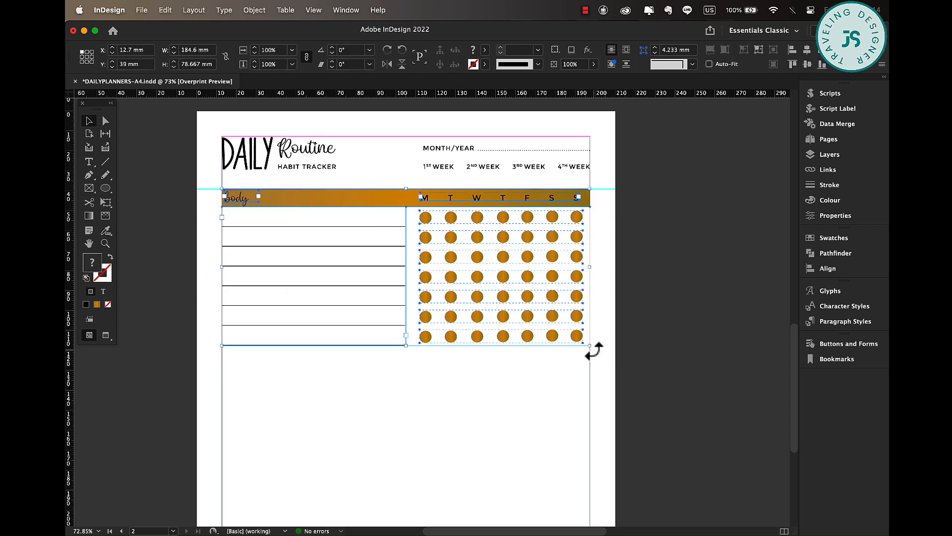
right_click(521, 284)
left_click(576, 321)
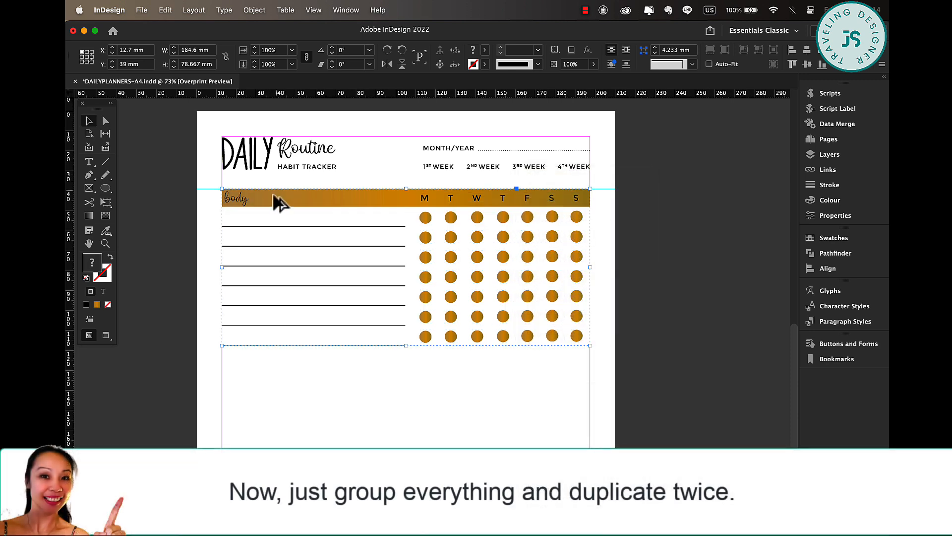
Duplicate the grouped section twice straight down, stacking the copies to fill the rest of the page
left_click_drag(272, 258, 271, 368)
scroll(271, 368, "down", 10)
scroll(271, 368, "left", 3)
left_click_drag(307, 157, 303, 320)
Retitle the lowest section's "body" heading as "soul" and the middle section's heading as "mind"
double_click(289, 319)
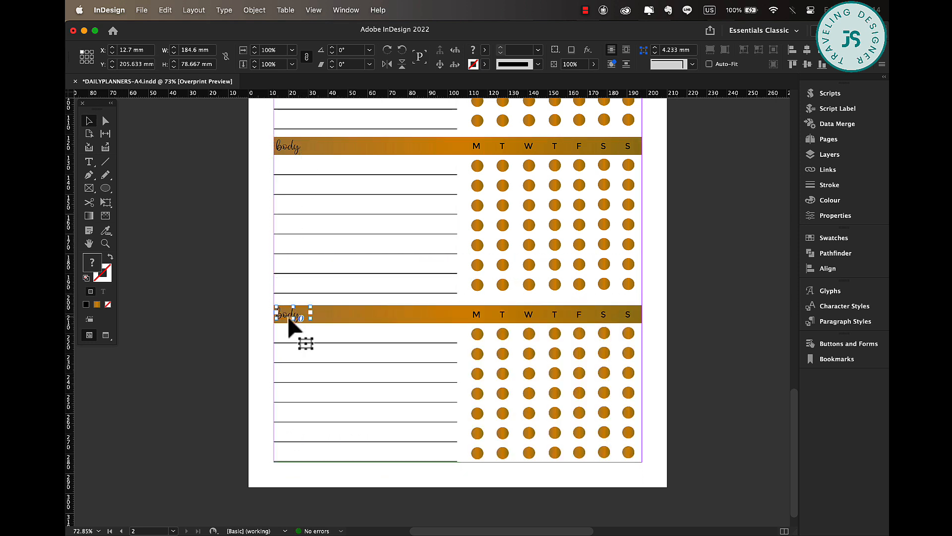
double_click(288, 319)
double_click(289, 318)
type("go")
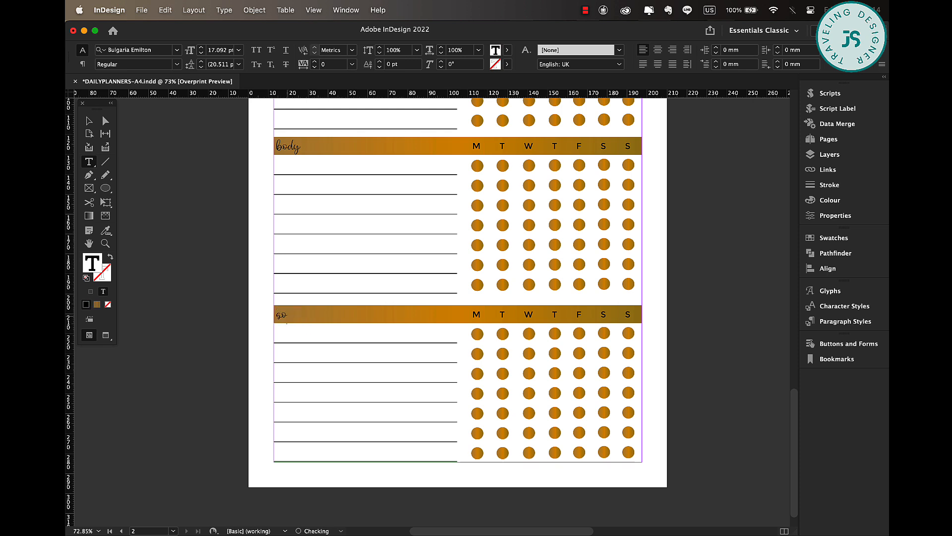
double_click(294, 145)
type("mi")
left_click(89, 121)
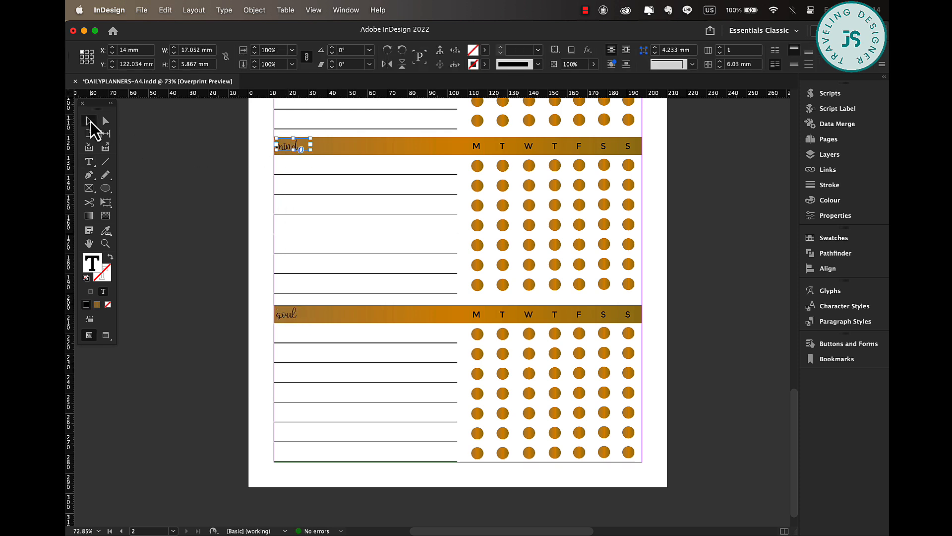
left_click(198, 278)
Select the body, mind and soul section groups together and distribute their vertical spacing evenly
scroll(198, 282, "down", 4)
scroll(199, 273, "up", 1)
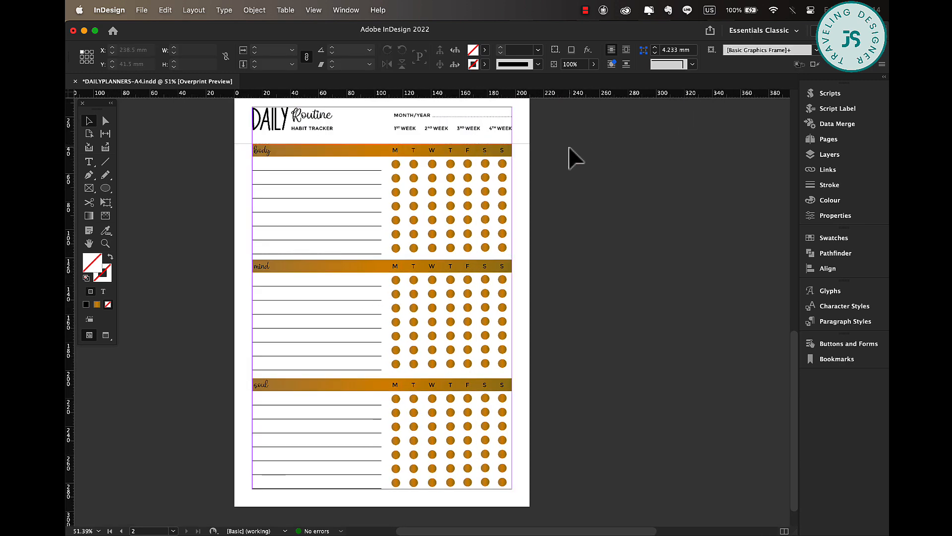
scroll(575, 157, "up", 1)
left_click_drag(556, 150, 463, 409)
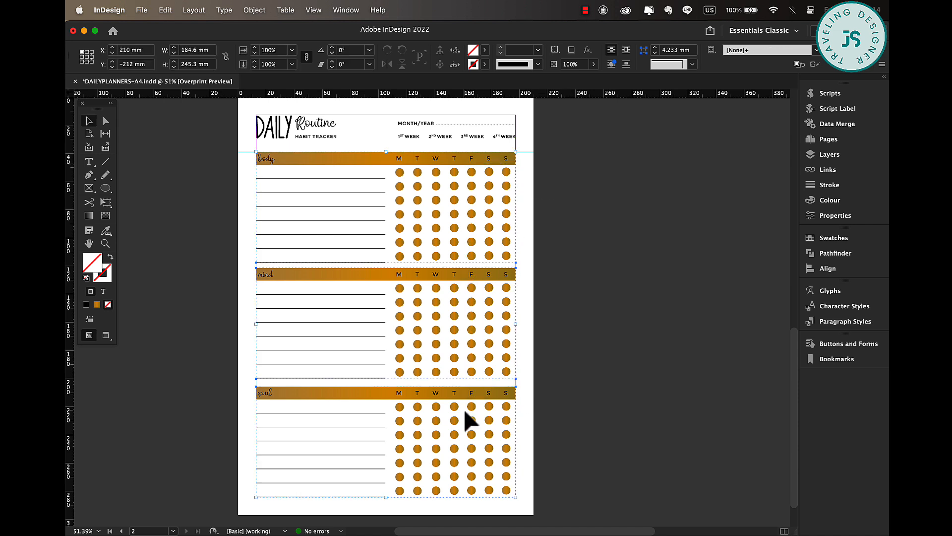
left_click(826, 270)
left_click(677, 365)
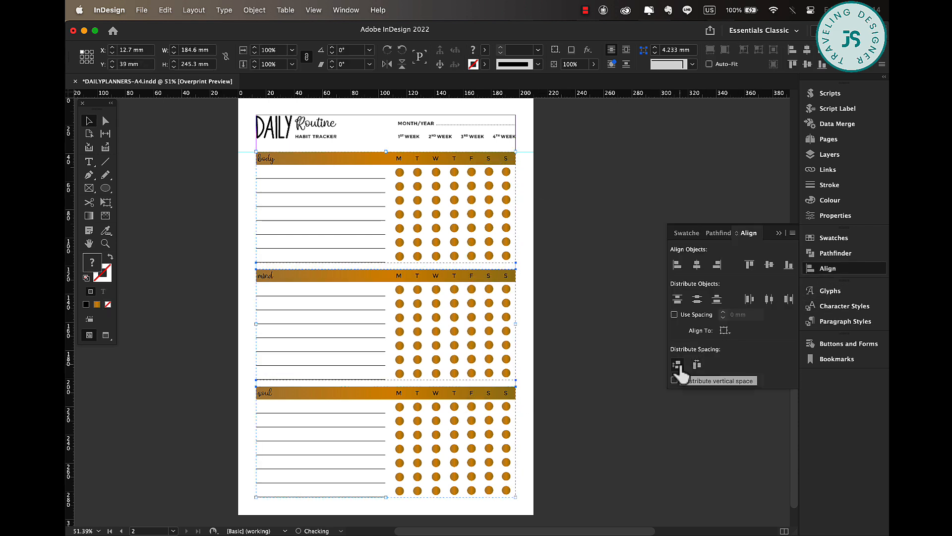
left_click(595, 328)
left_click(779, 234)
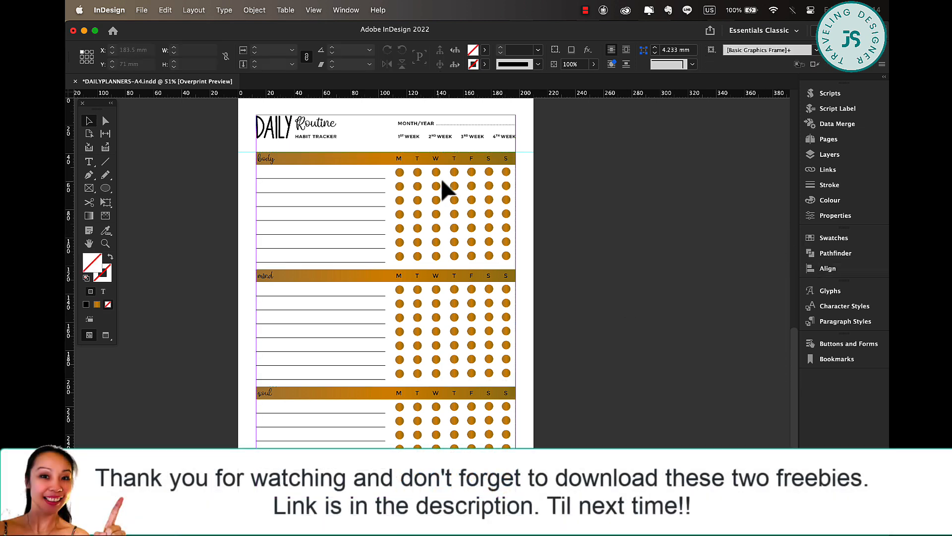
Preview the layout without guides and frame edges, and compare the orange tracker page with the pink version on page 1
key("w")
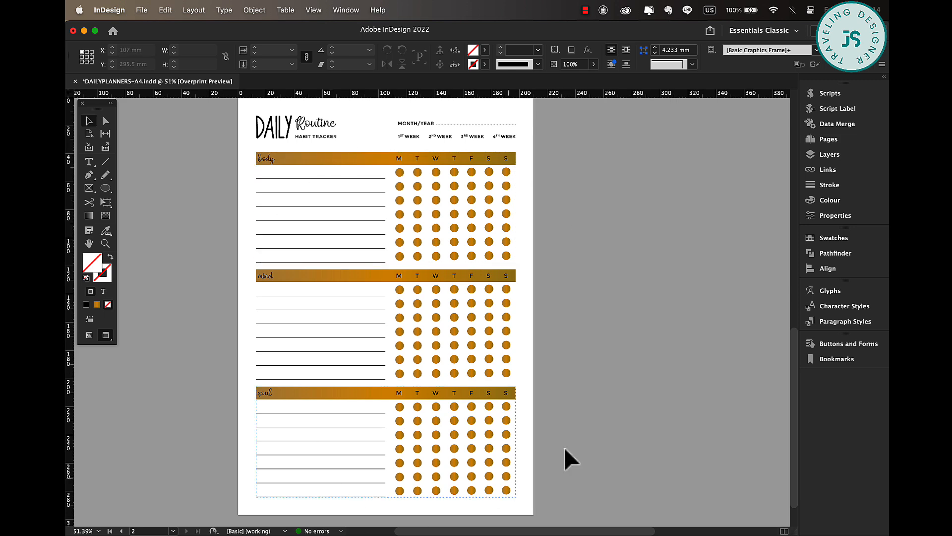
scroll(591, 161, "up", 5)
scroll(592, 162, "right", 3)
scroll(591, 160, "up", 10)
scroll(591, 159, "right", 4)
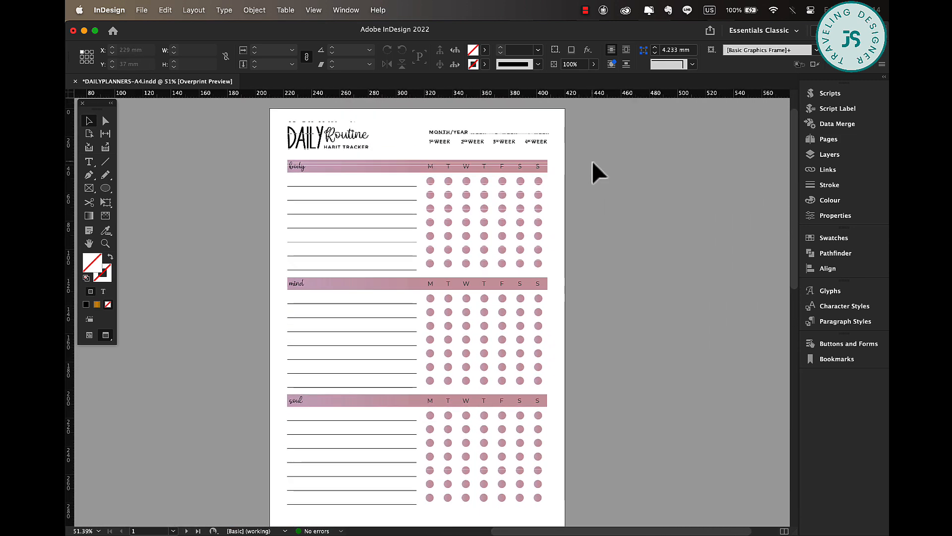
scroll(595, 161, "down", 5)
scroll(594, 161, "left", 2)
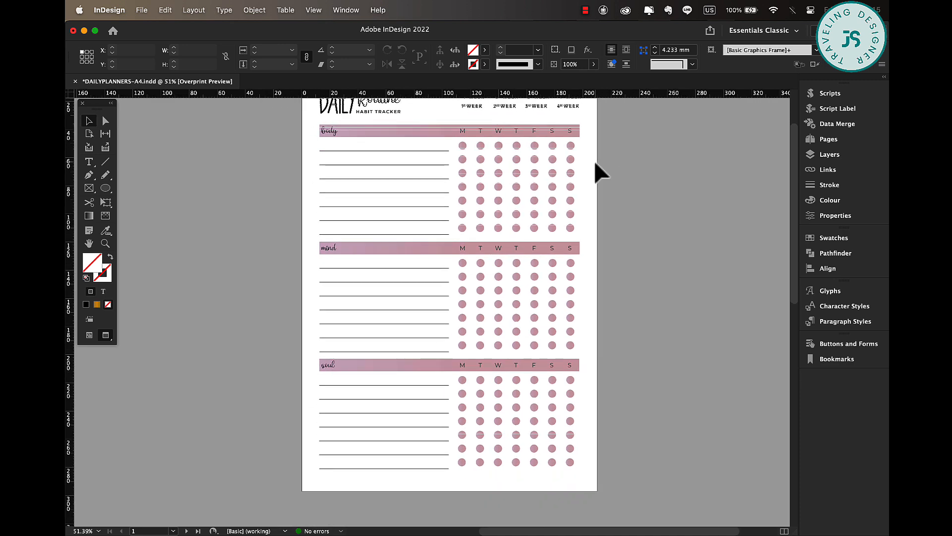
scroll(595, 161, "down", 12)
scroll(594, 160, "left", 6)
scroll(594, 160, "down", 4)
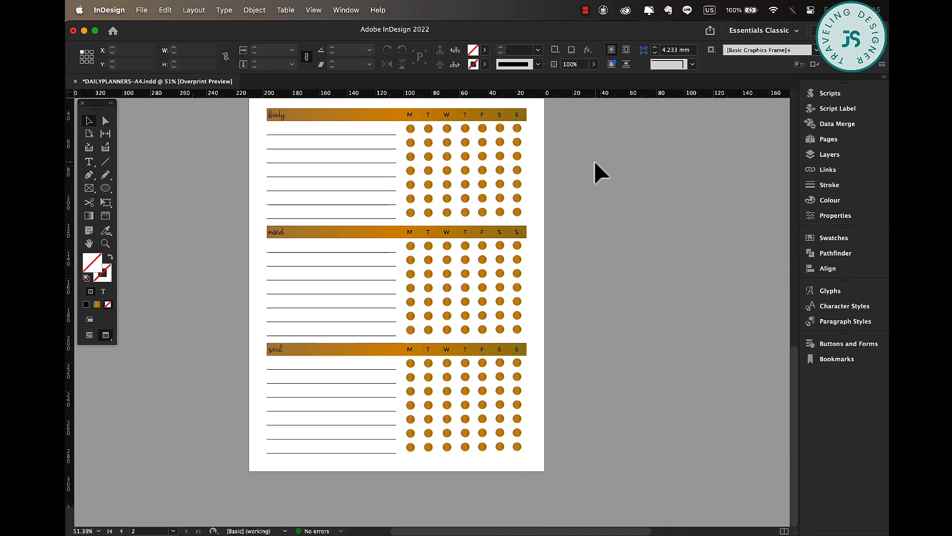
scroll(594, 161, "up", 9)
scroll(594, 161, "right", 4)
scroll(595, 163, "up", 12)
scroll(596, 164, "right", 3)
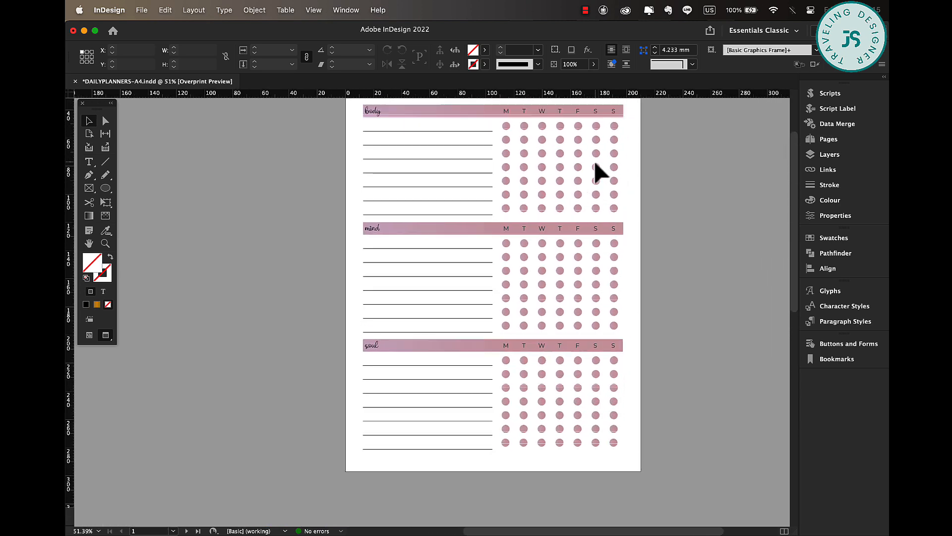